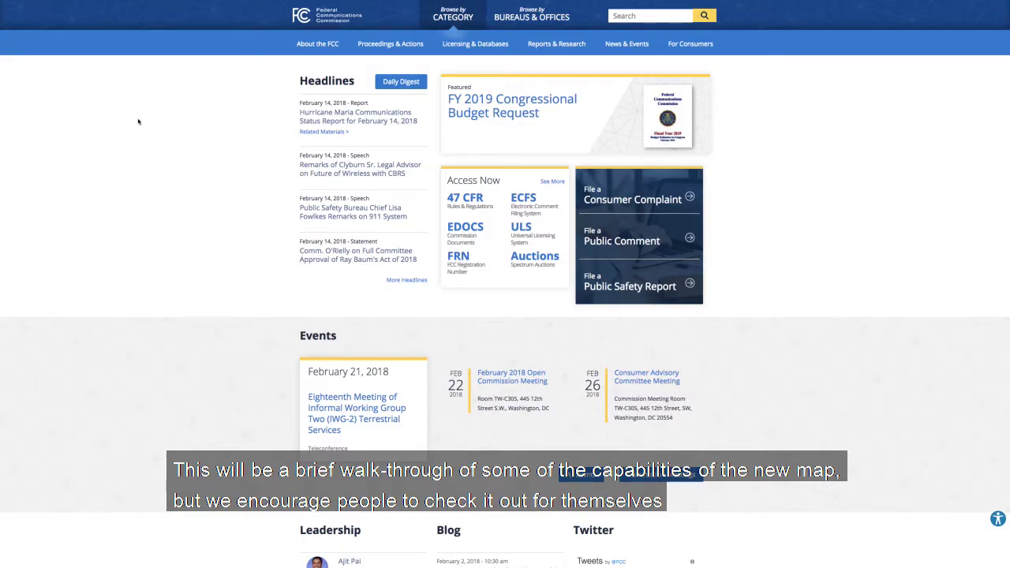
Load broadbandmap.fcc.gov in Chrome in place of the FCC home page.
mouse_move(115, 8)
click(115, 30)
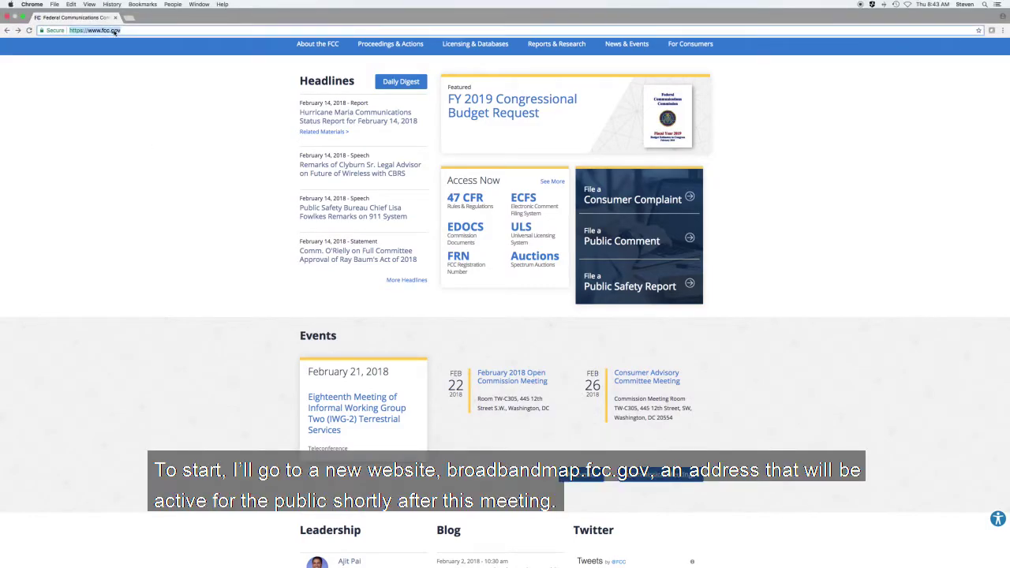
text(broadbandmap.fcc.gov)
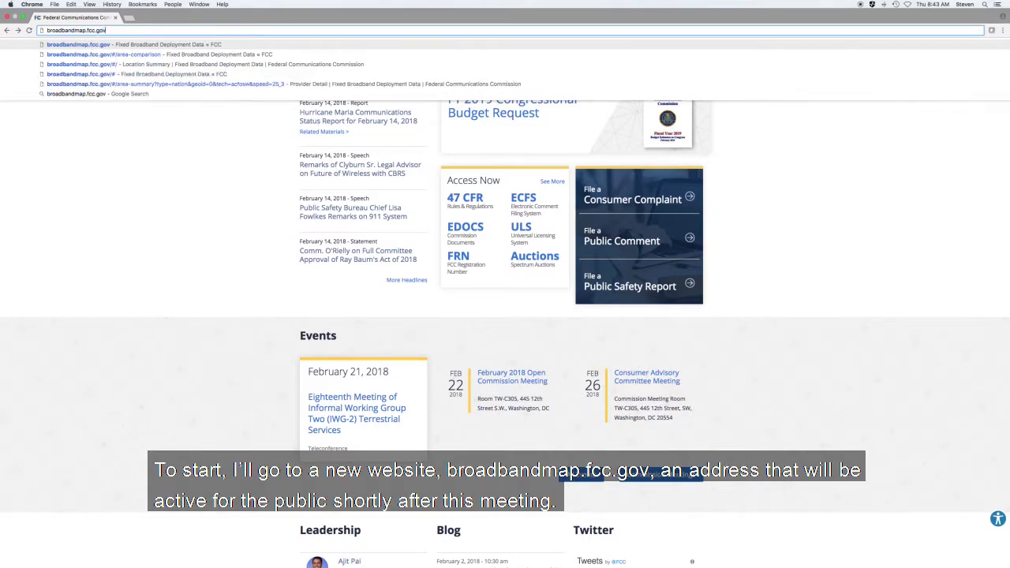
key(Return)
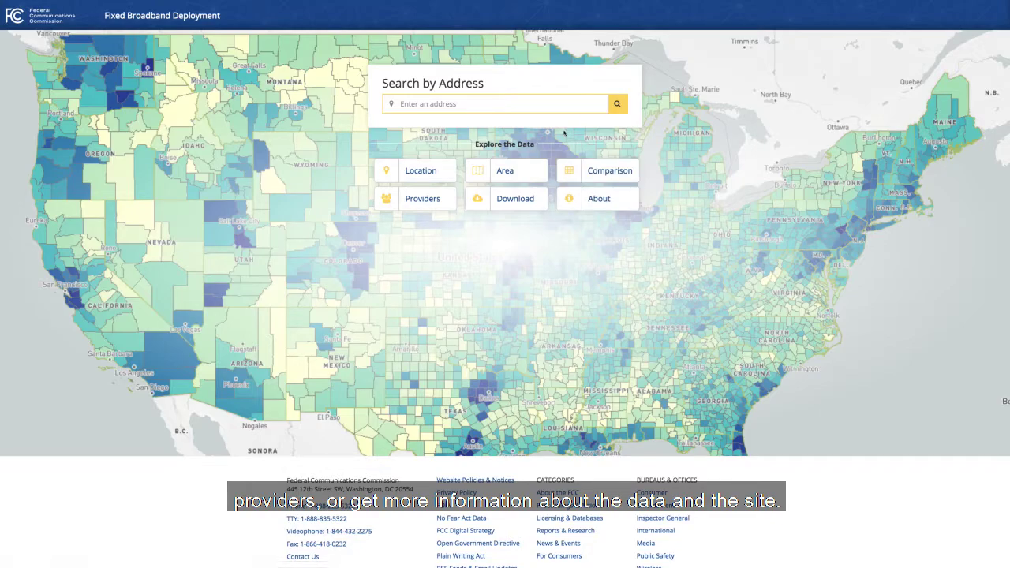
Search the address 'observatory lane n' and pick Observatory Lane Northwest, Washington DC.
click(552, 106)
text(obser)
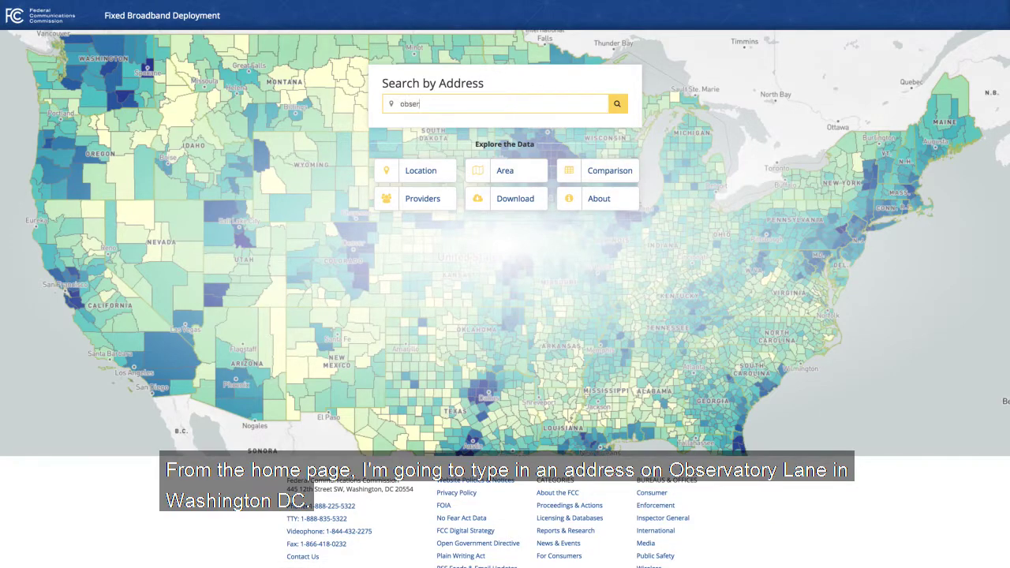
text(vatory lane n)
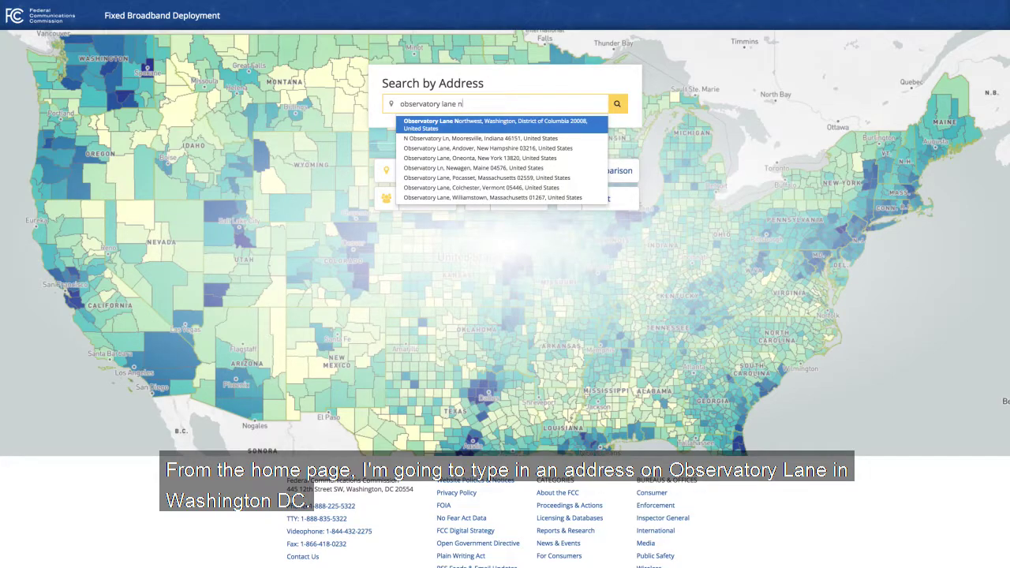
click(530, 122)
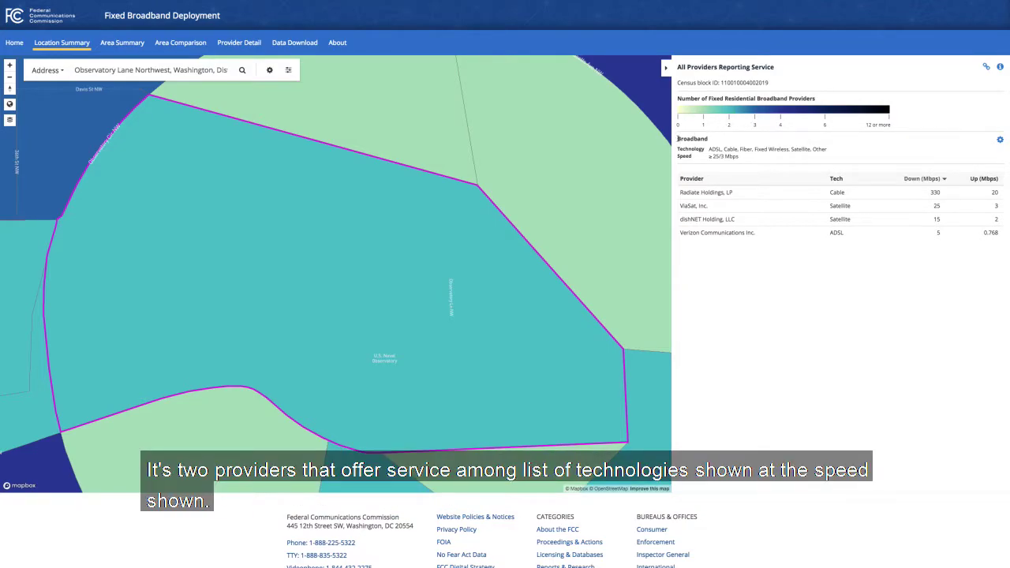
drag(677, 138, 743, 158)
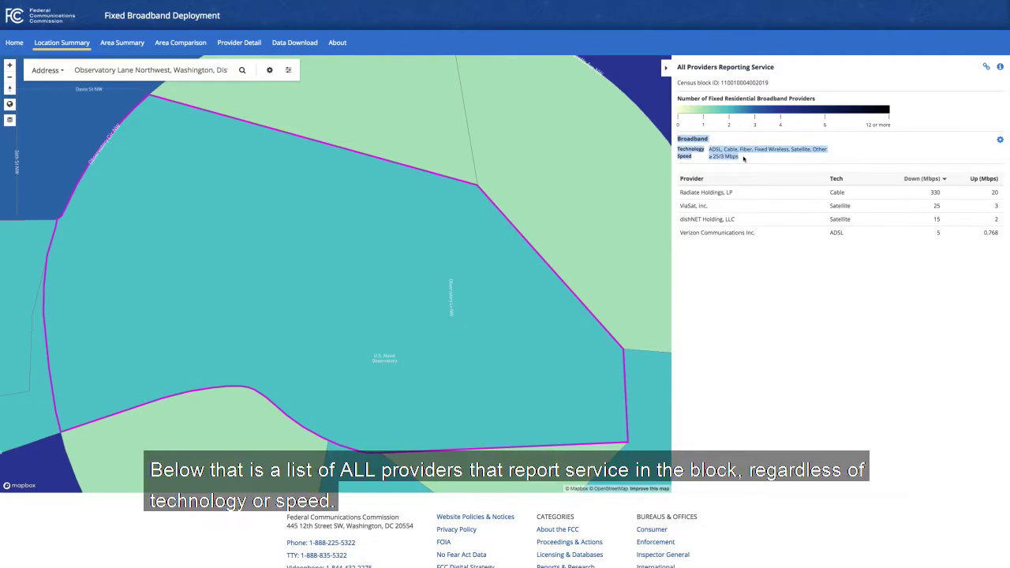
click(743, 158)
click(711, 180)
click(711, 180)
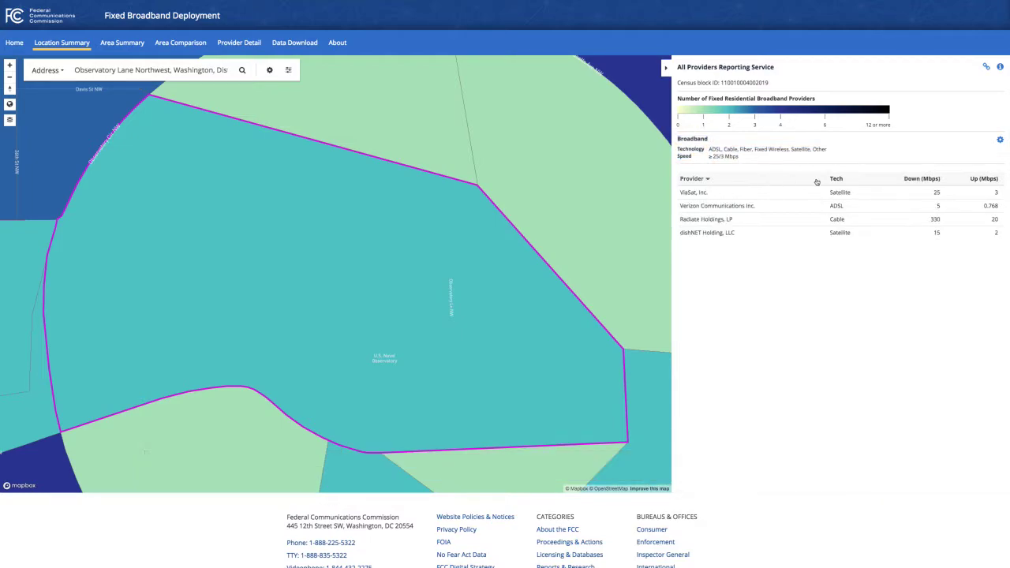
click(922, 181)
click(921, 180)
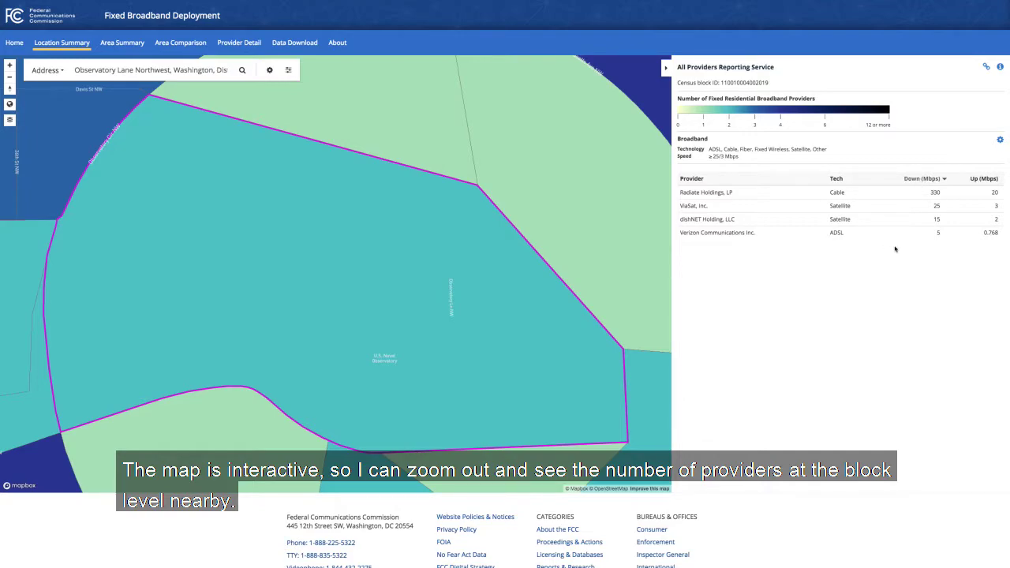
scroll(374, 282, down, 2)
Zoom out, select the darker neighbouring block at 38.920859, -77.061019, and switch the base map to Satellite.
scroll(373, 283, down, 5)
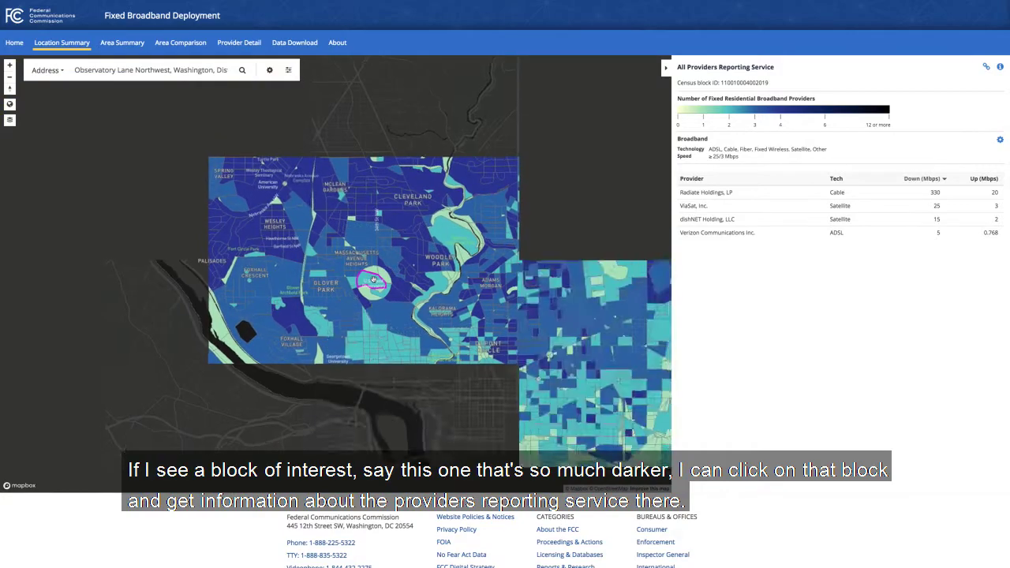
scroll(373, 281, down, 2)
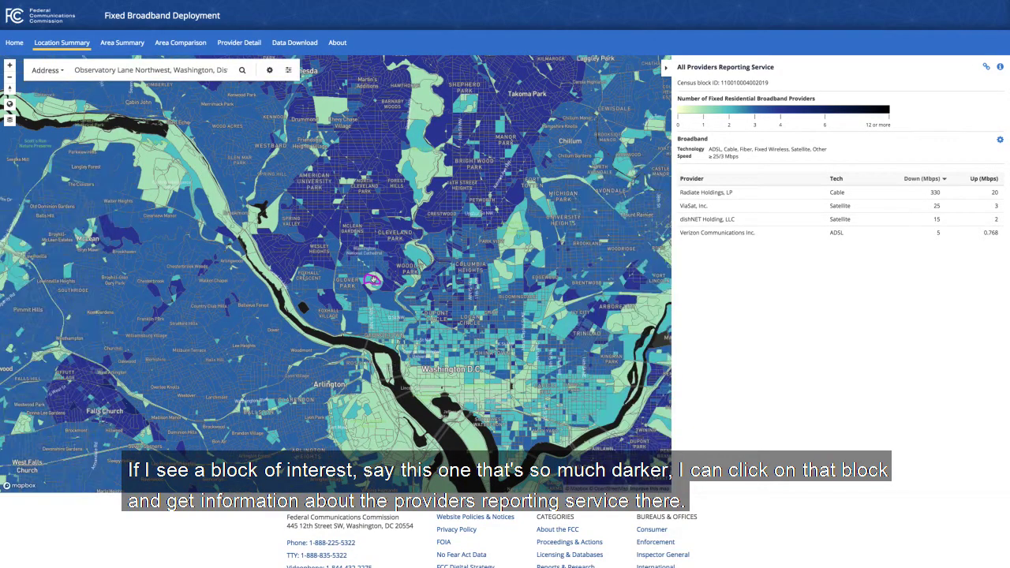
click(389, 283)
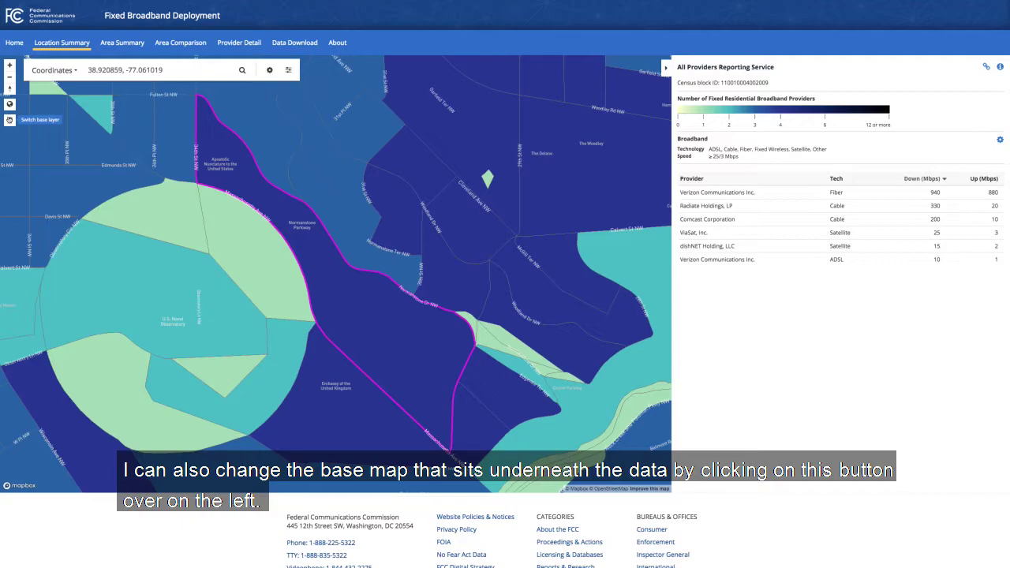
click(10, 119)
click(24, 155)
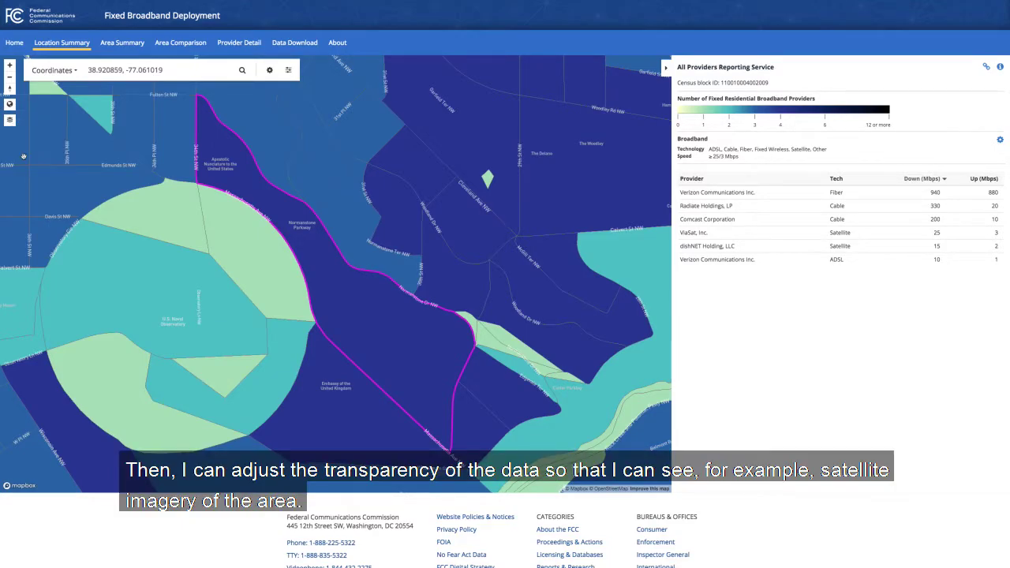
Set the data layer transparency to 50% in the Map Appearance settings.
click(288, 71)
drag(396, 109, 432, 110)
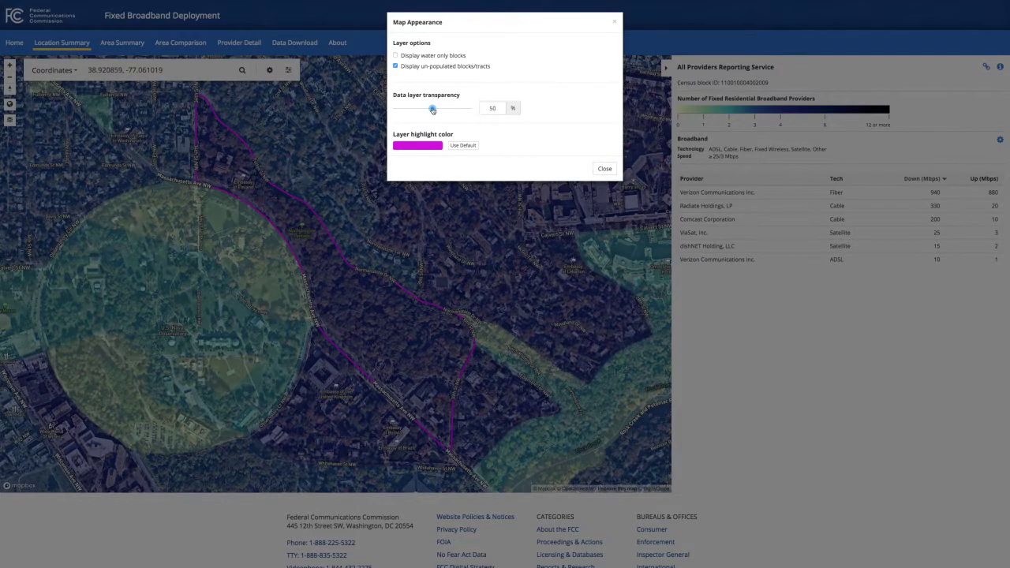
click(604, 169)
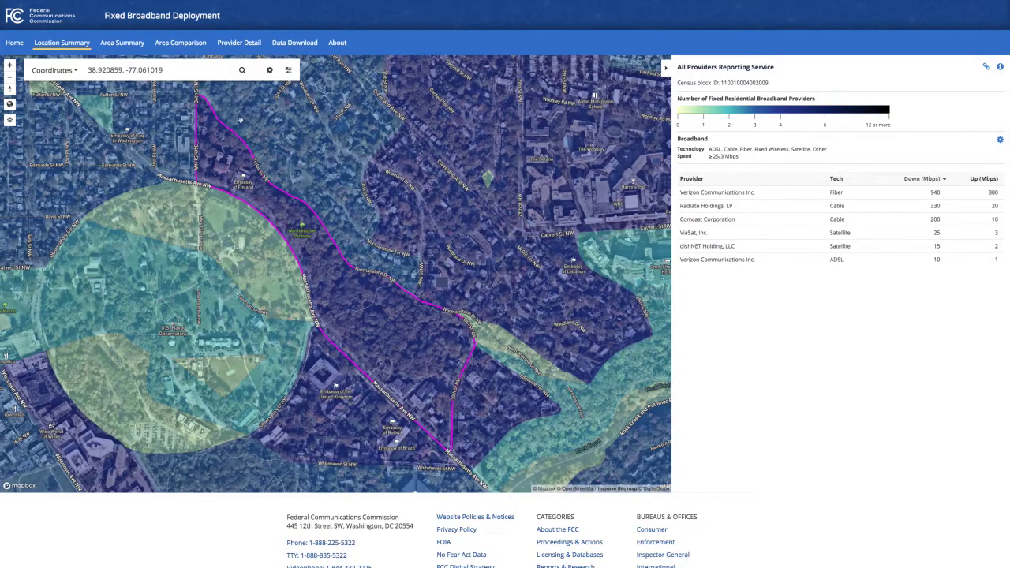
Switch to Area Summary, read the provider-count chart bars, and open the Select Broadband settings.
click(122, 43)
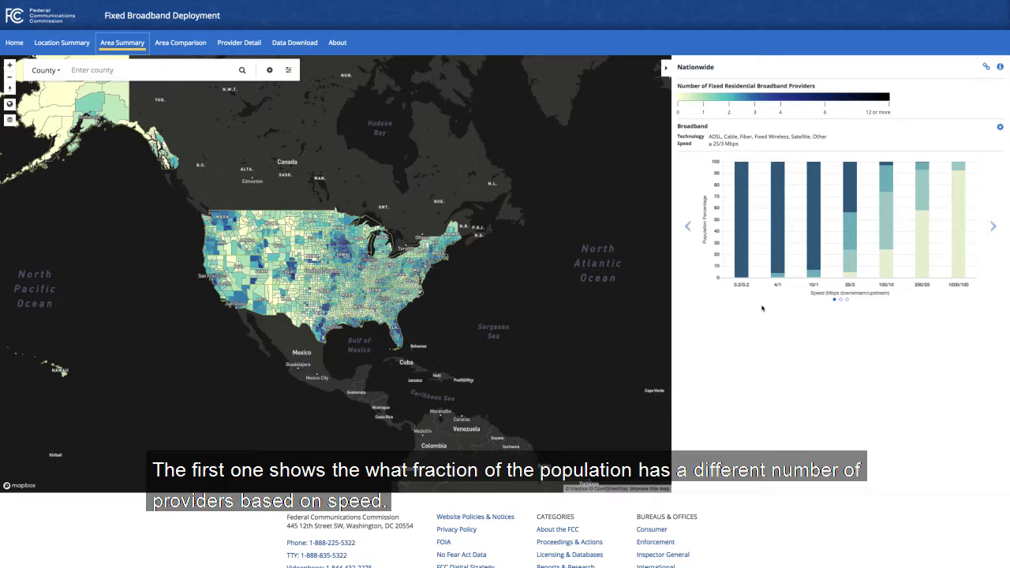
mouse_move(740, 251)
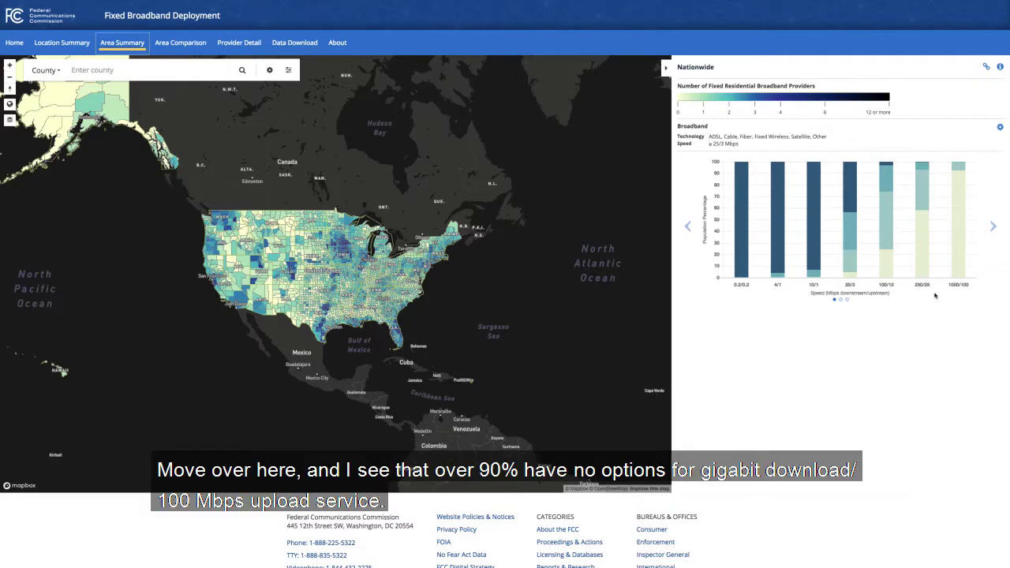
mouse_move(959, 264)
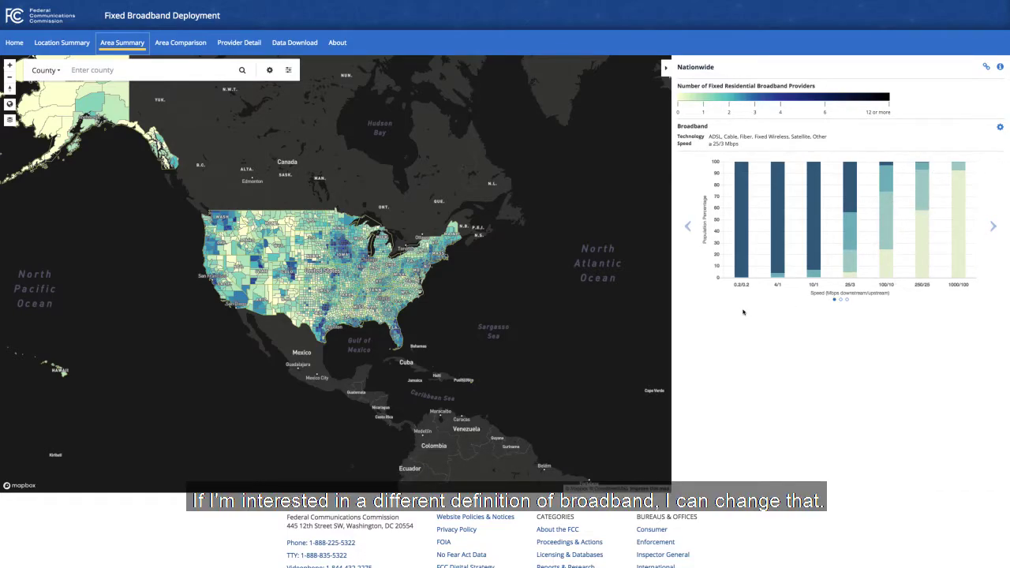
click(1000, 127)
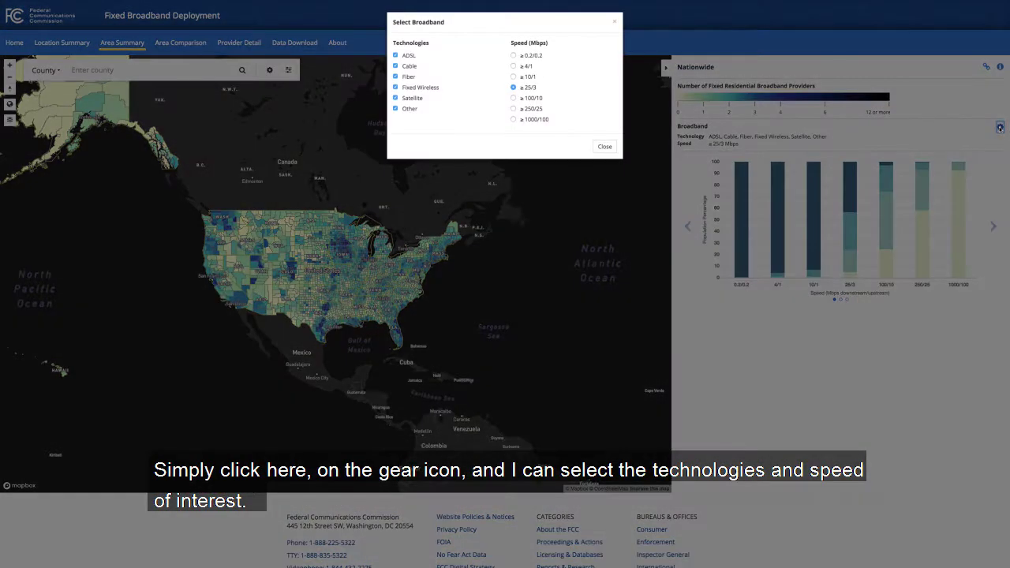
click(396, 67)
click(396, 77)
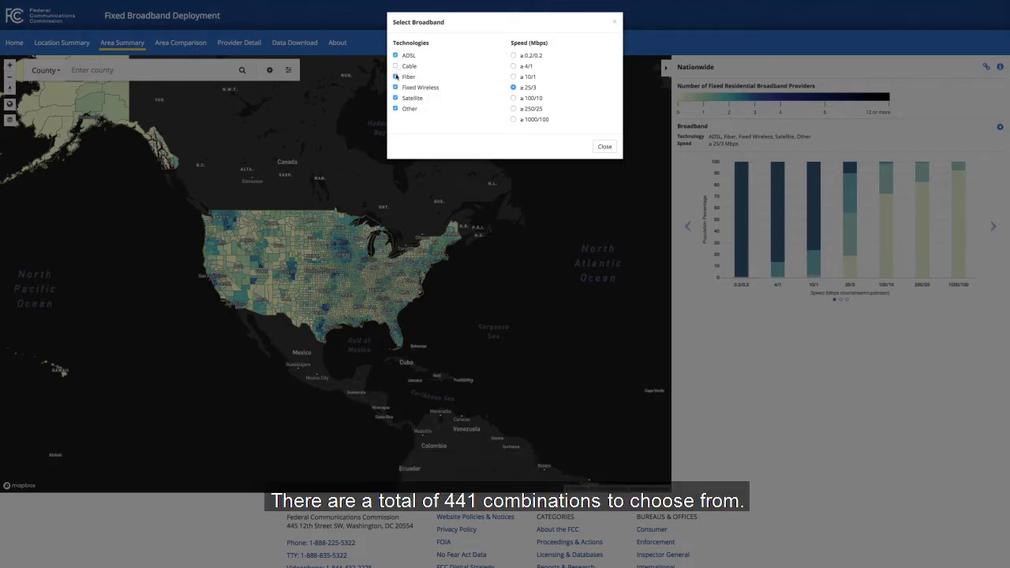
click(396, 88)
click(396, 56)
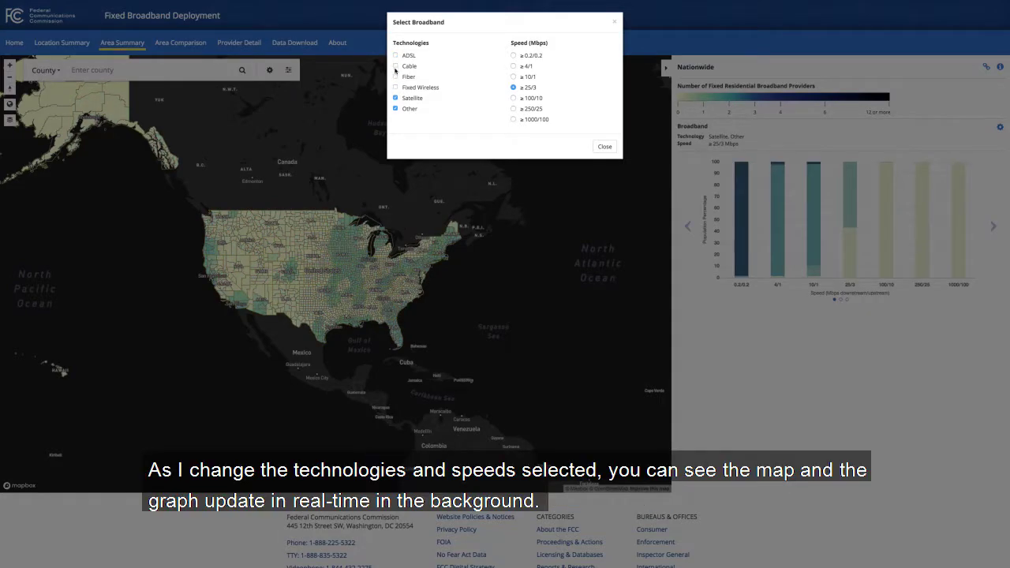
click(396, 66)
click(396, 77)
click(396, 88)
click(396, 56)
click(513, 76)
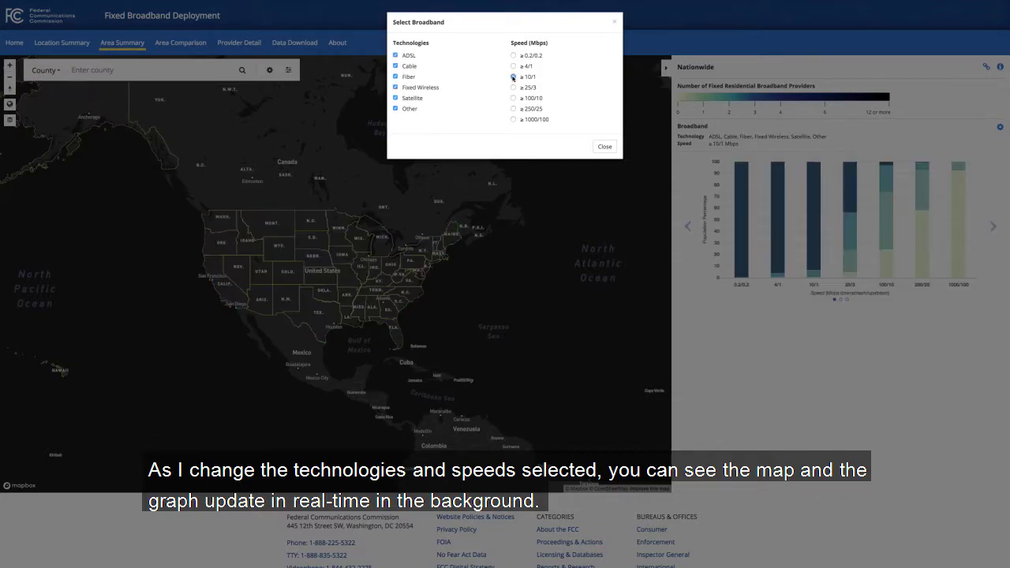
click(513, 67)
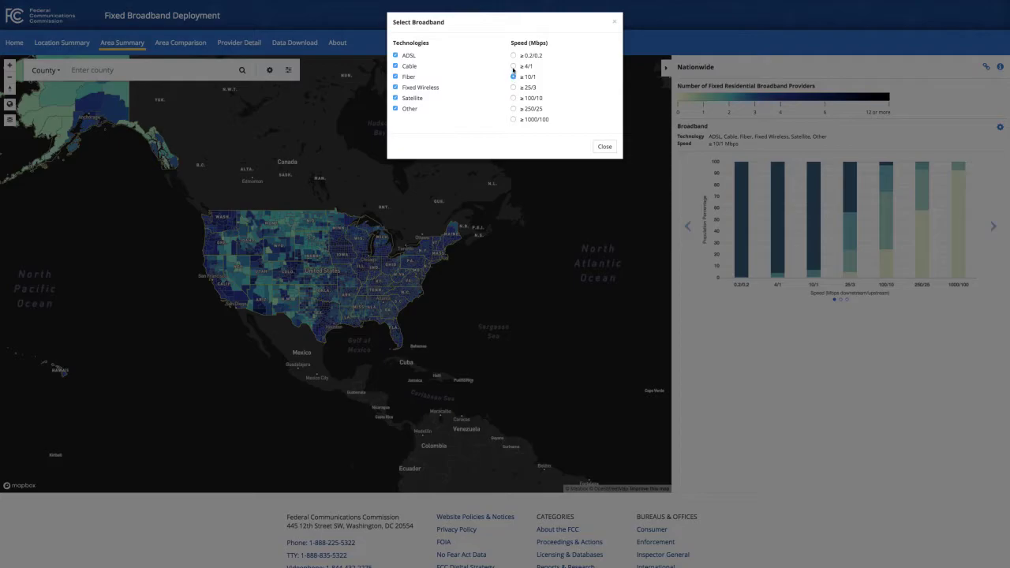
click(513, 88)
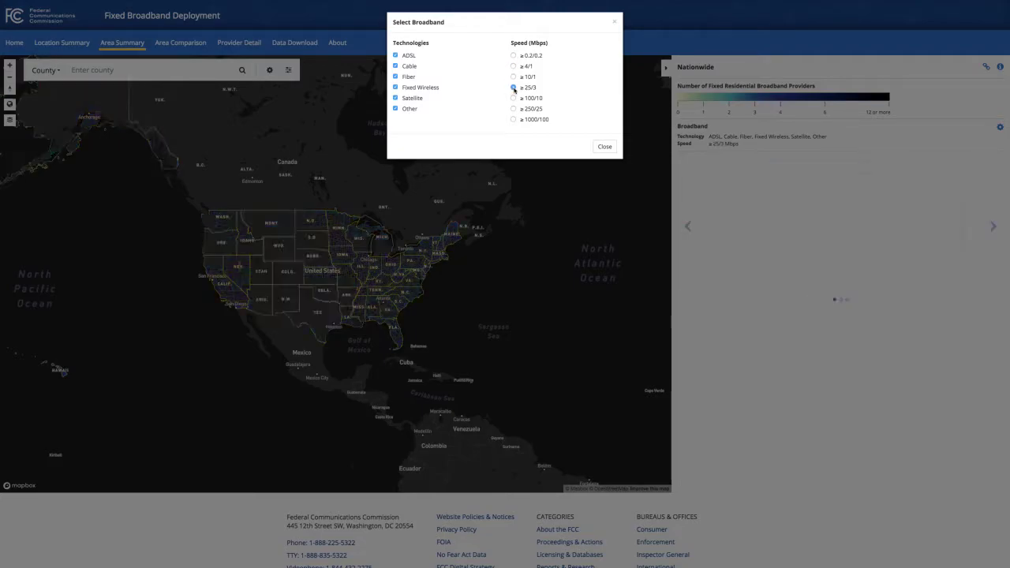
click(603, 147)
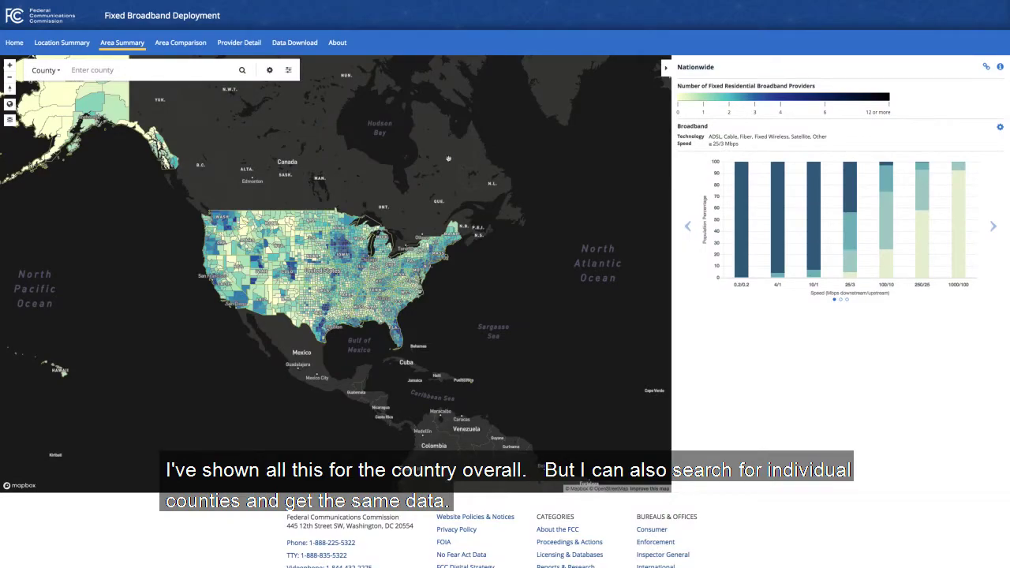
Look up Labette County, KS by typing 'labe' in the county search.
click(158, 71)
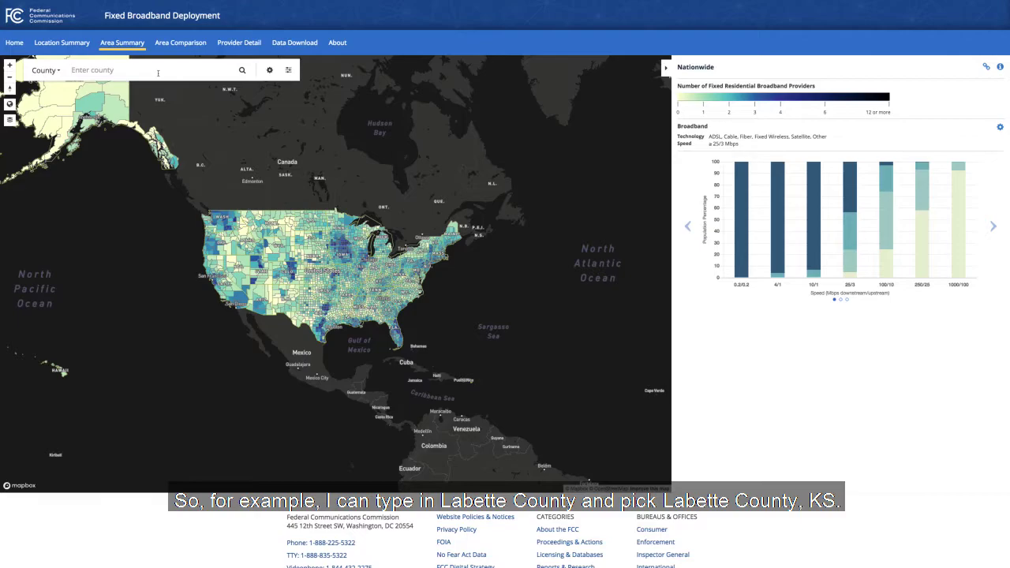
text(labe)
key(Return)
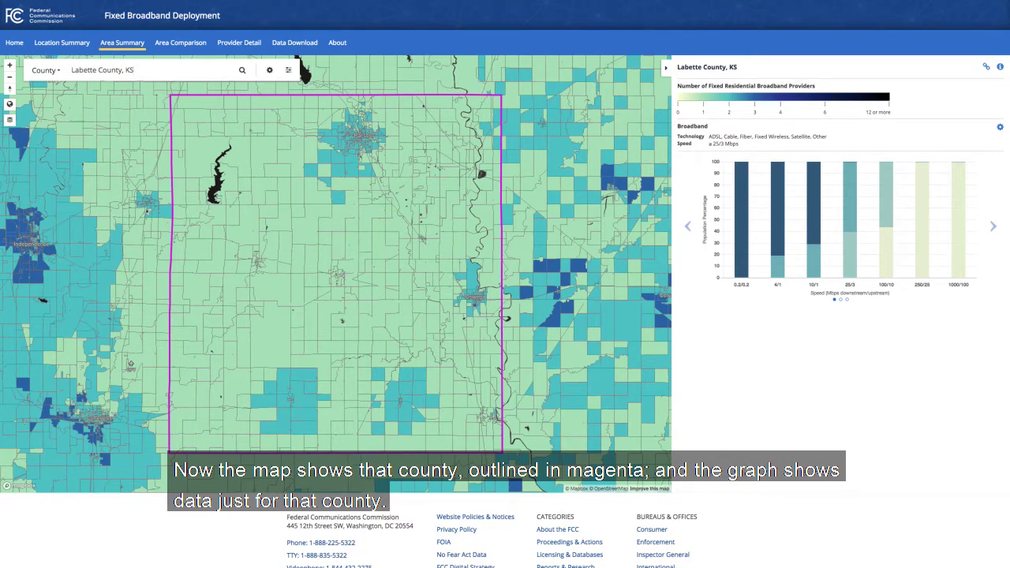
Toggle Fiber, Fixed Wireless and Cable off, then re-include all six technologies at ≥25/3 Mbps.
click(270, 69)
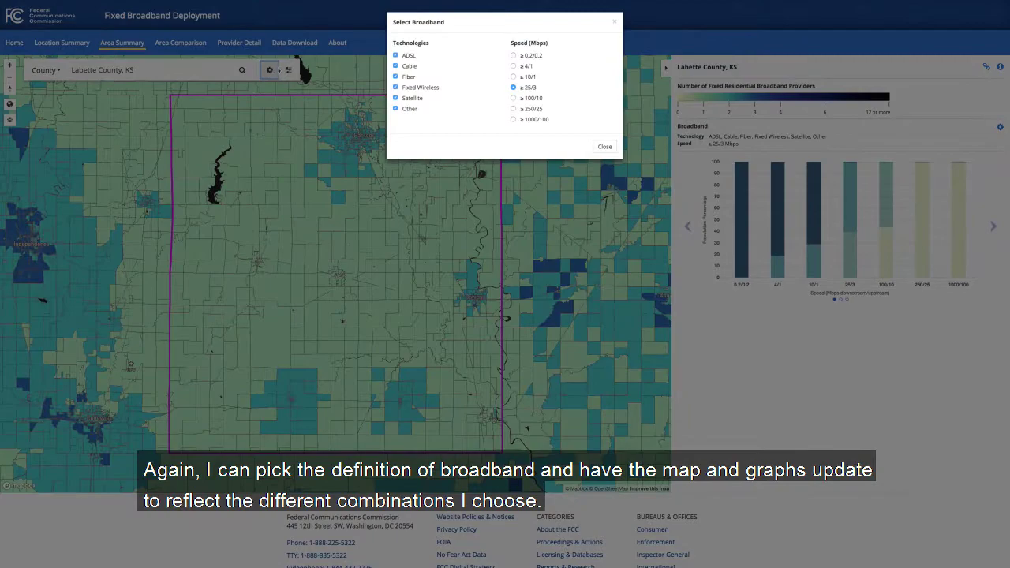
click(396, 77)
click(396, 87)
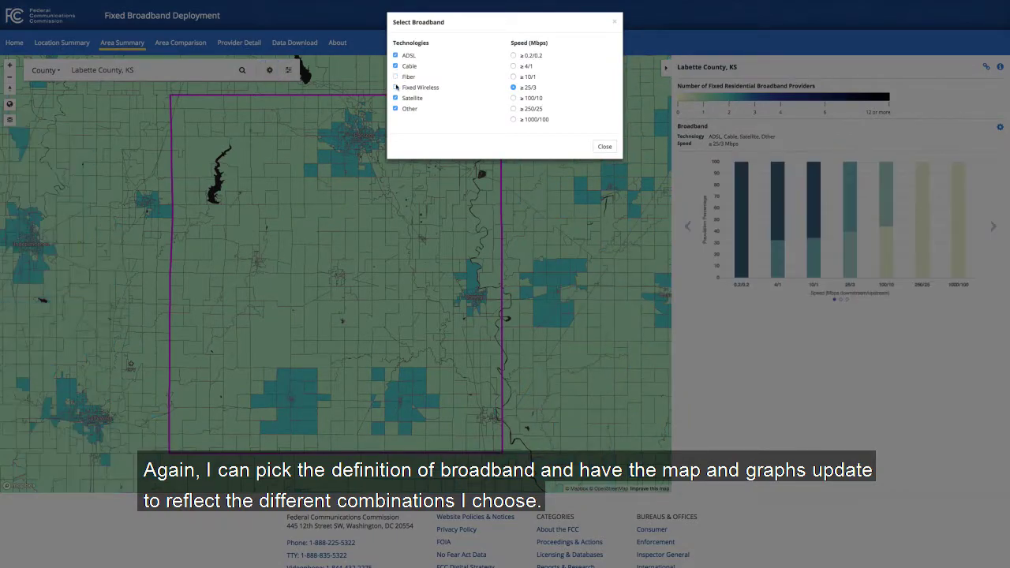
click(396, 76)
click(396, 76)
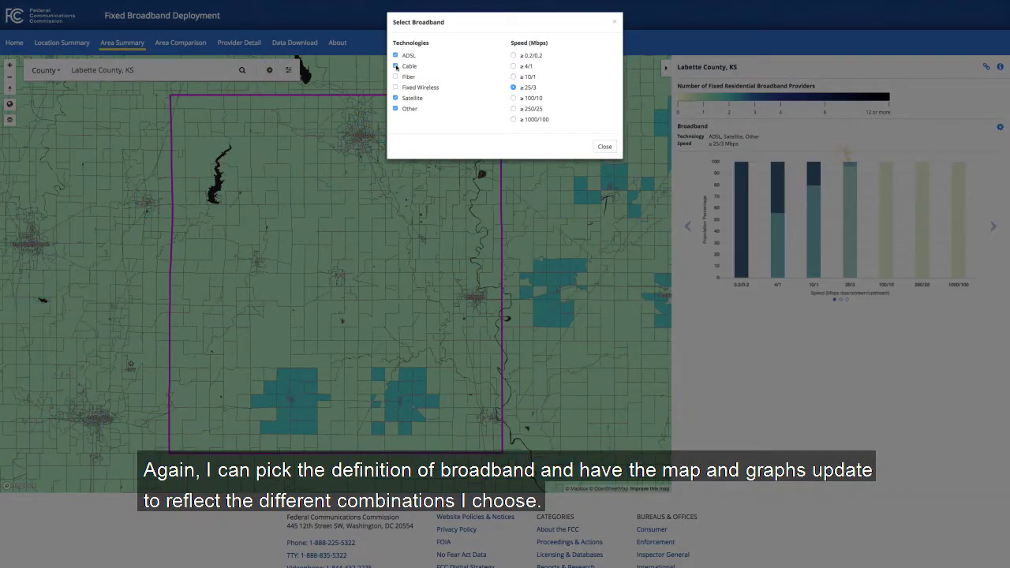
click(396, 77)
click(396, 87)
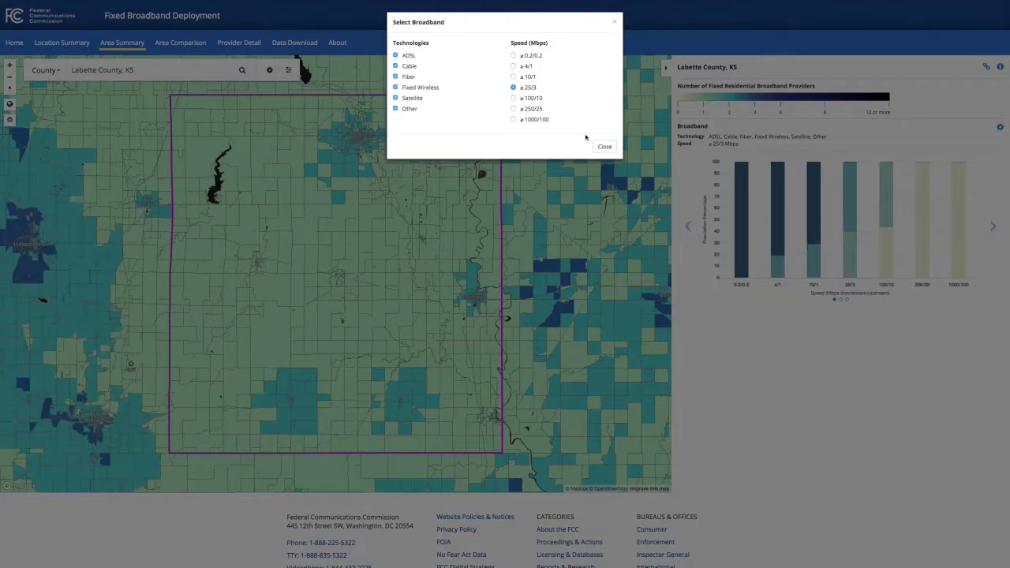
click(609, 150)
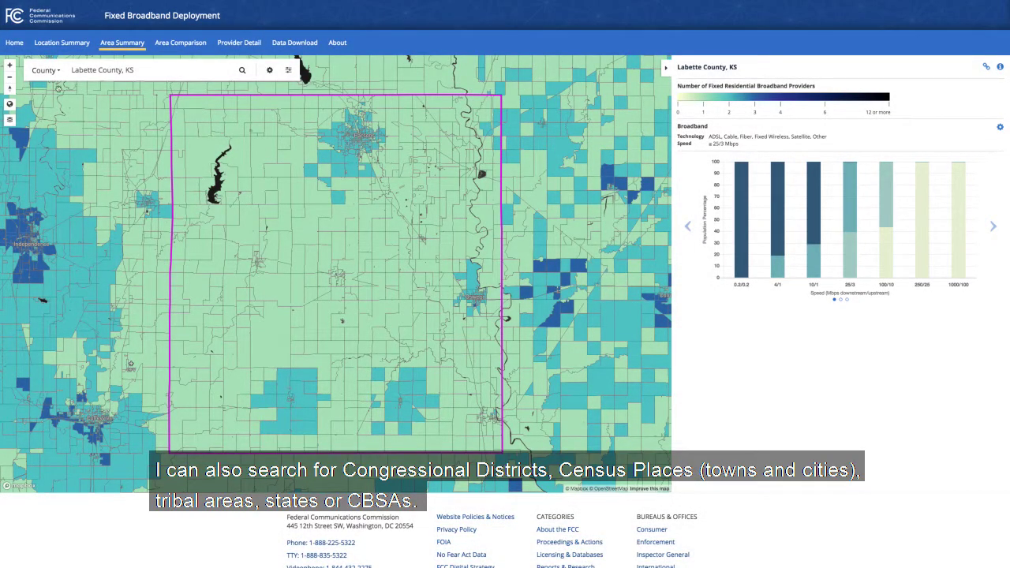
Leave the area type as County and return the map to the nationwide view.
click(53, 75)
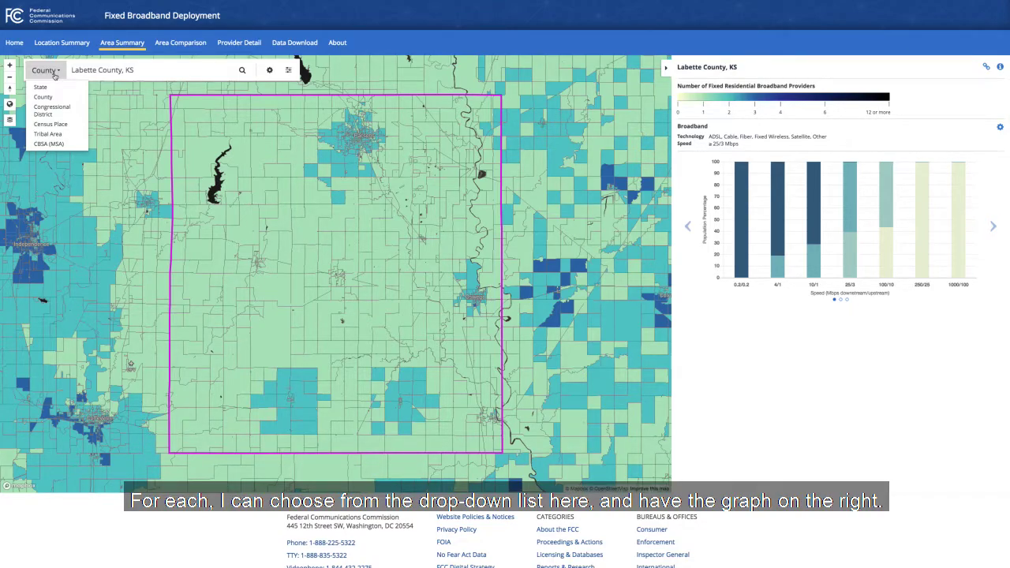
click(54, 73)
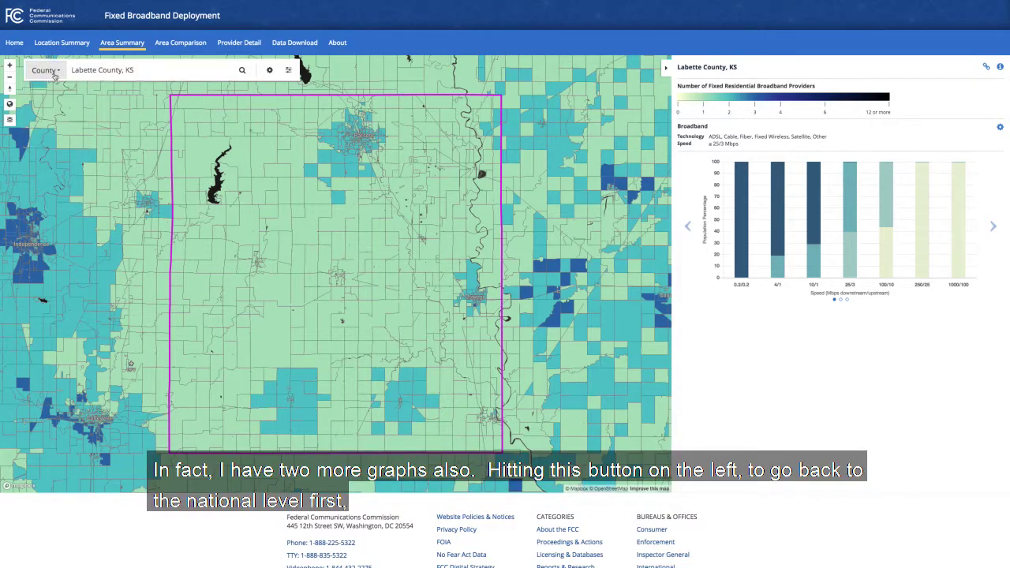
click(10, 104)
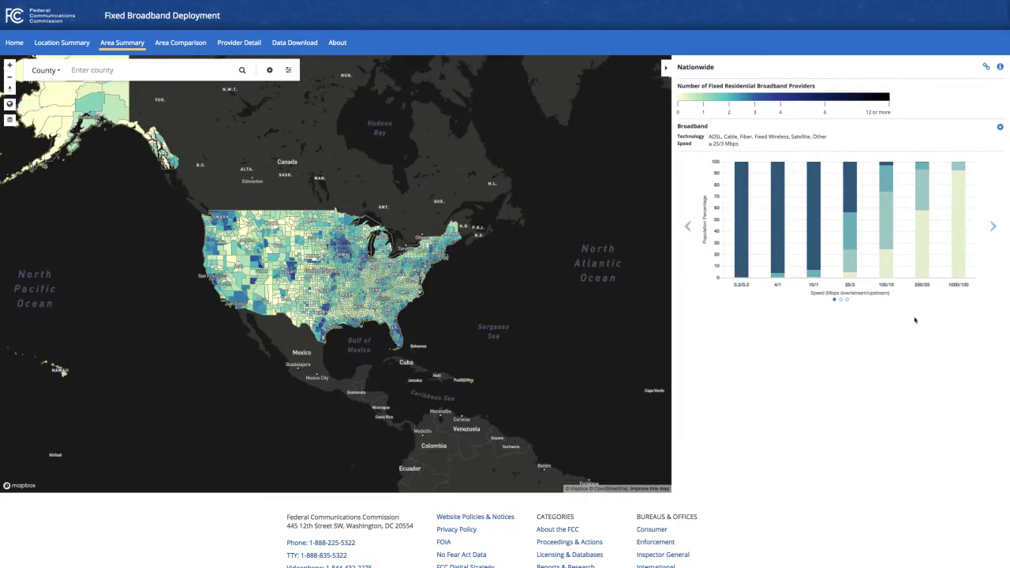
Step the chart past Urban/Rural to the Non-tribal vs Tribal breakdown, then go to Area Comparison.
click(993, 233)
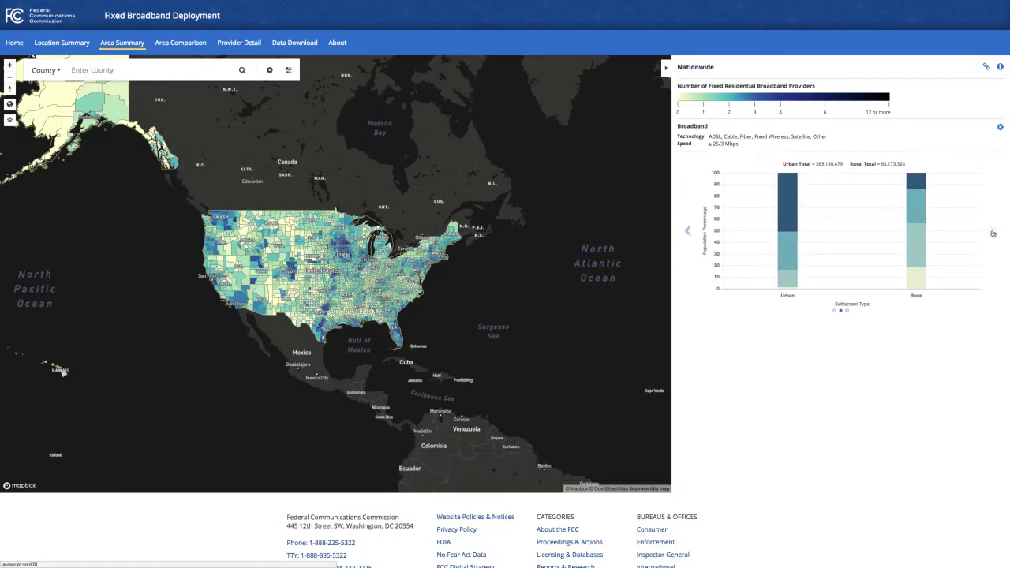
click(992, 233)
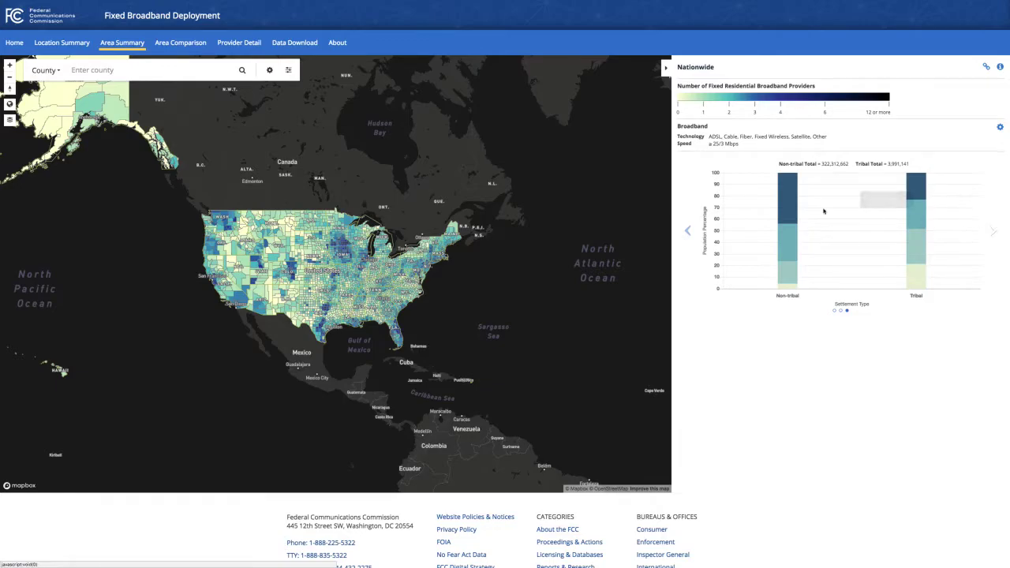
click(180, 43)
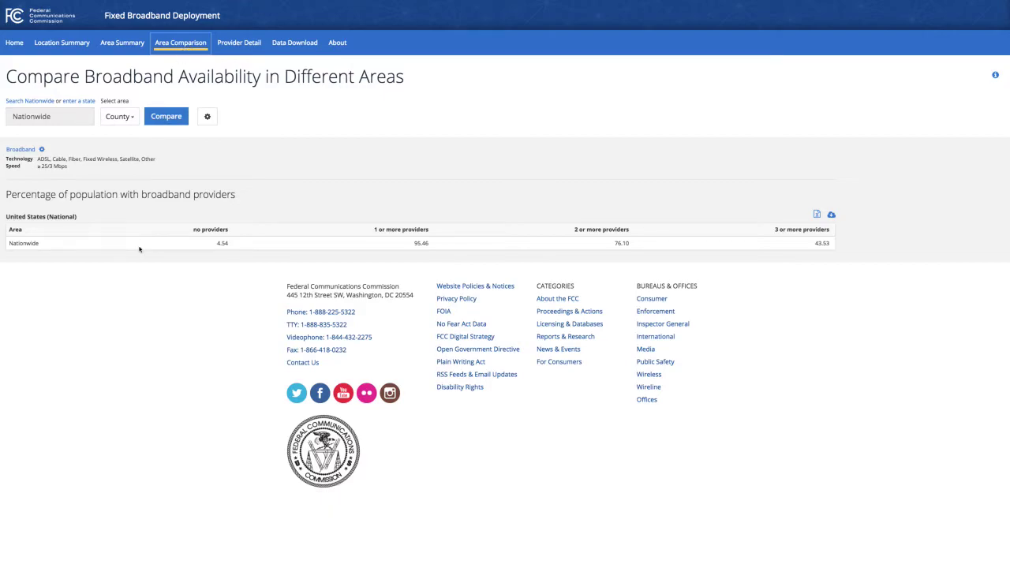
Load the Area Comparison table for all states.
click(119, 118)
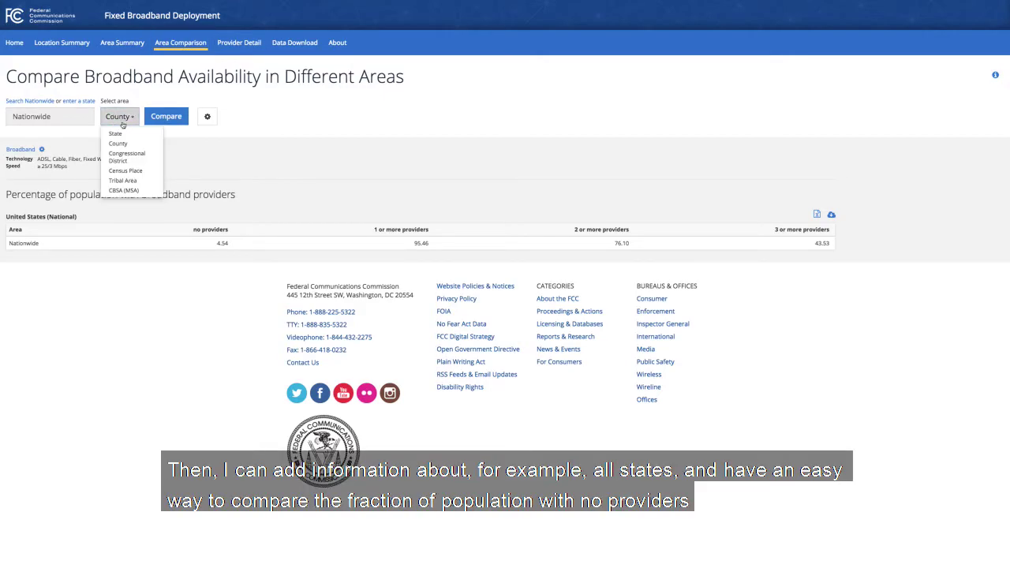
click(118, 134)
click(151, 118)
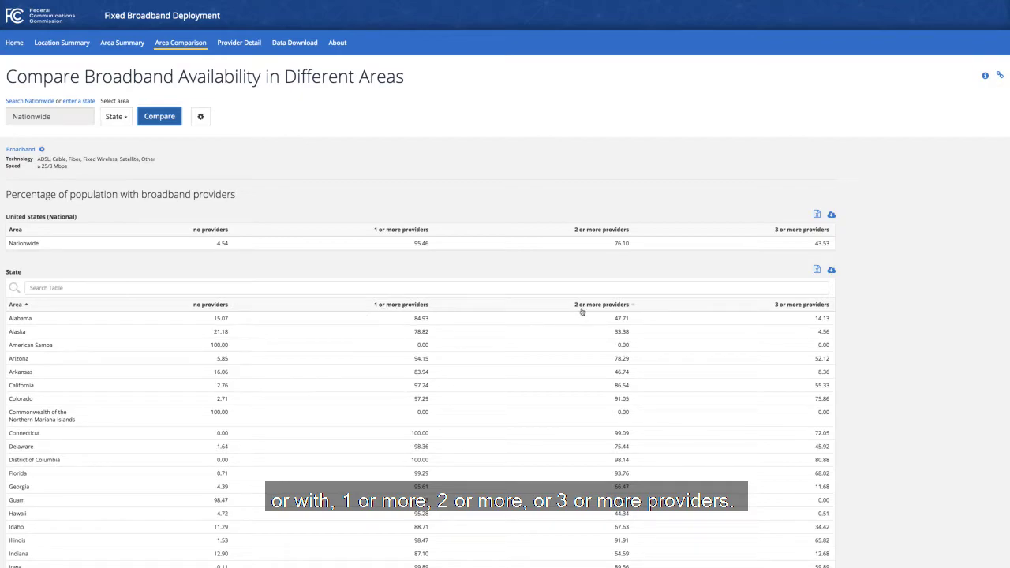
Rank states by share with 2 or more providers, highest first (Connecticut, 99.09%).
click(790, 307)
click(789, 307)
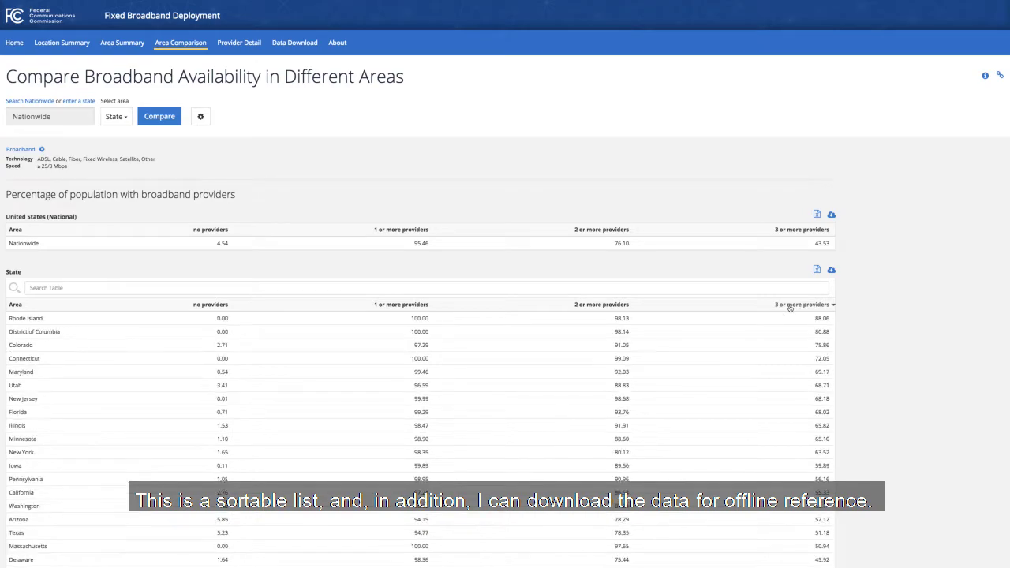
click(621, 304)
click(622, 305)
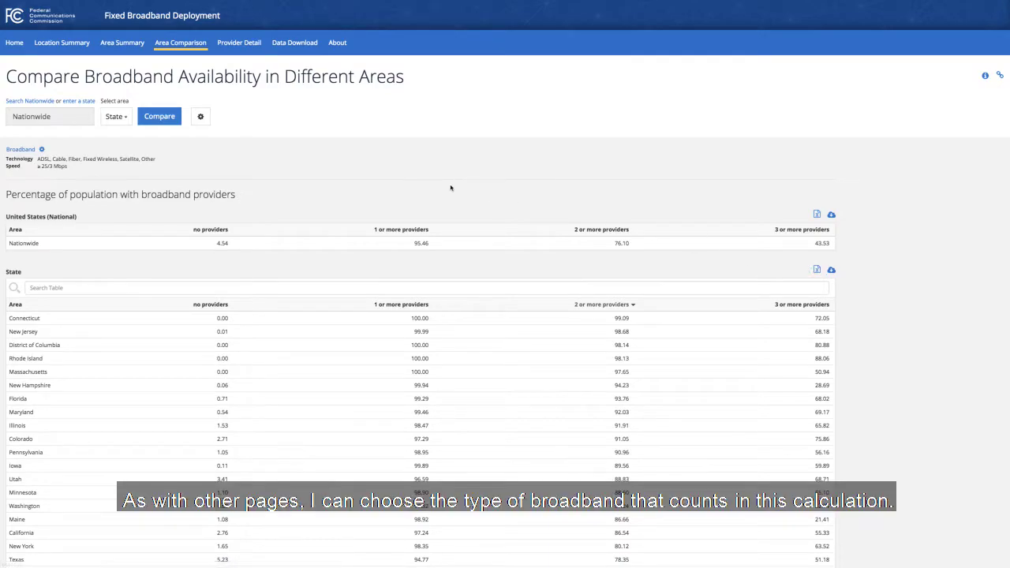
click(200, 116)
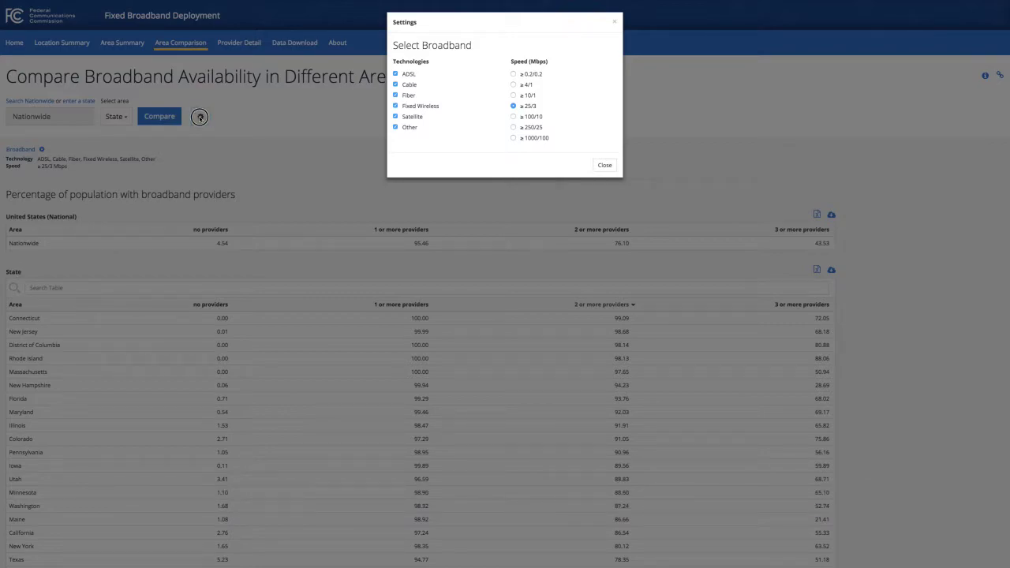
Close the broadband settings and load the comparison table for all counties.
click(201, 116)
click(115, 120)
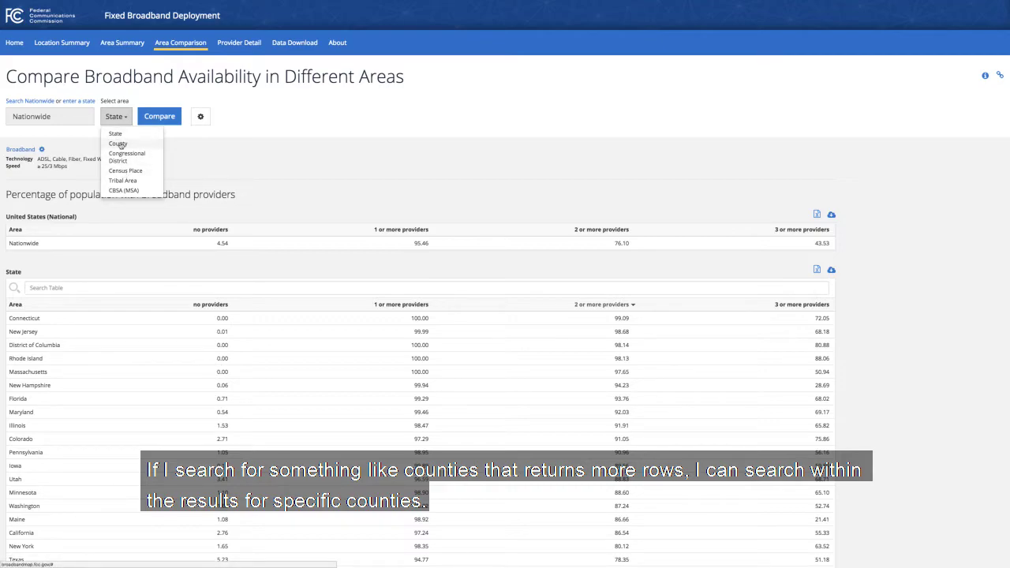
click(118, 143)
click(162, 116)
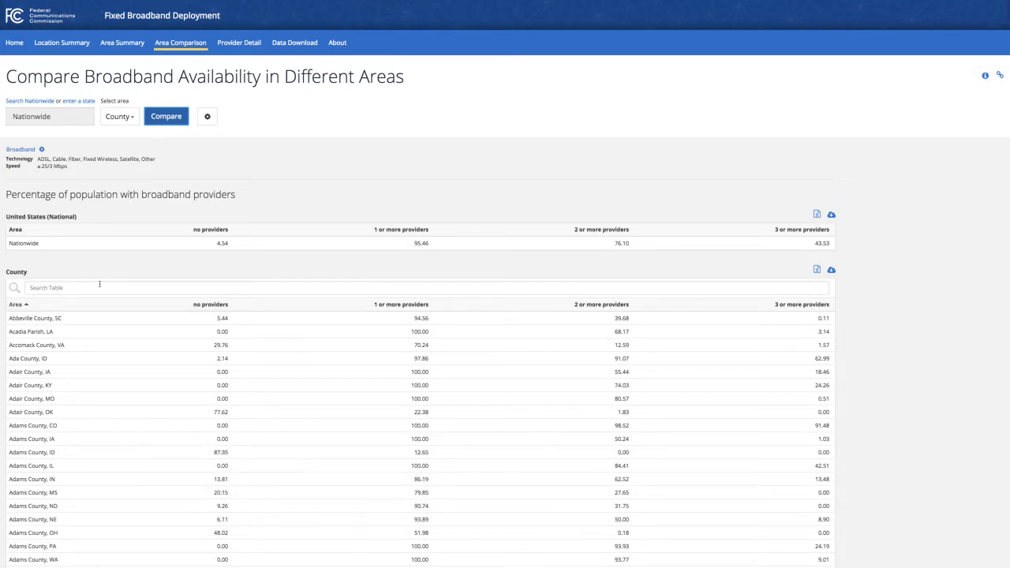
Filter the county table by 'montgomery' to show the 18 Montgomery County rows.
click(99, 287)
text(montogm)
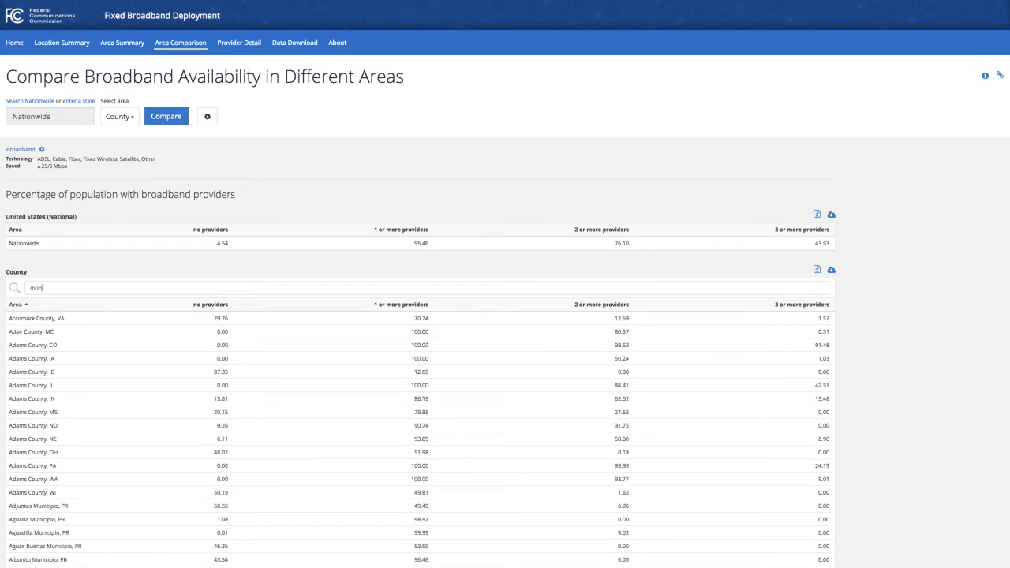
key(BackSpace)
key(BackSpace)
key(BackSpace)
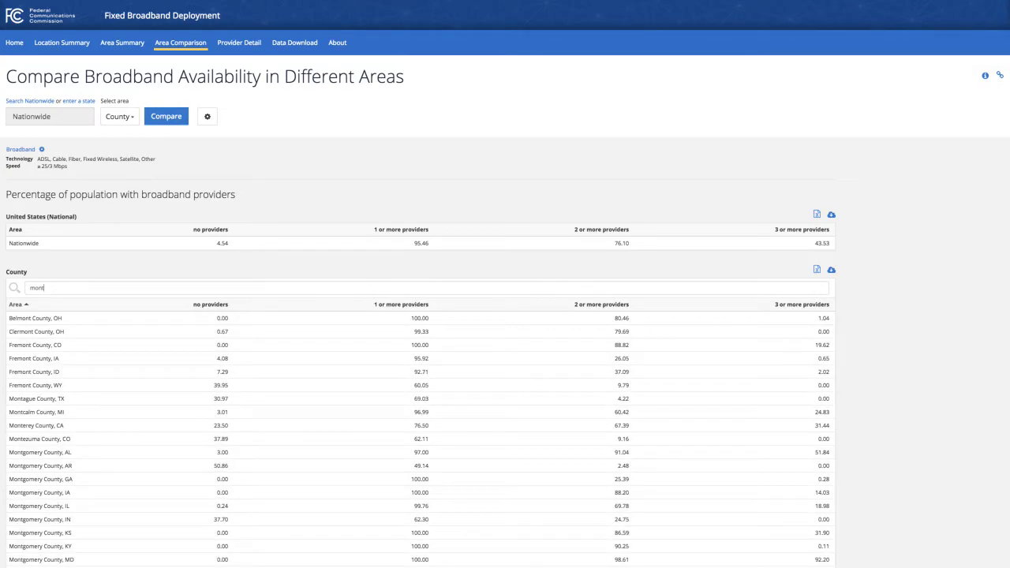
text(gomery)
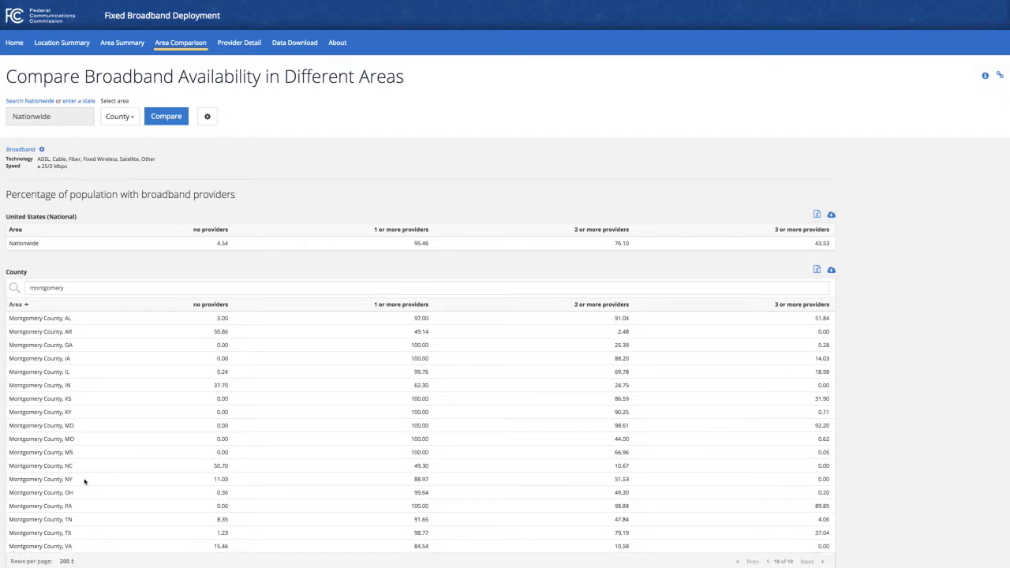
scroll(84, 481, down, 1)
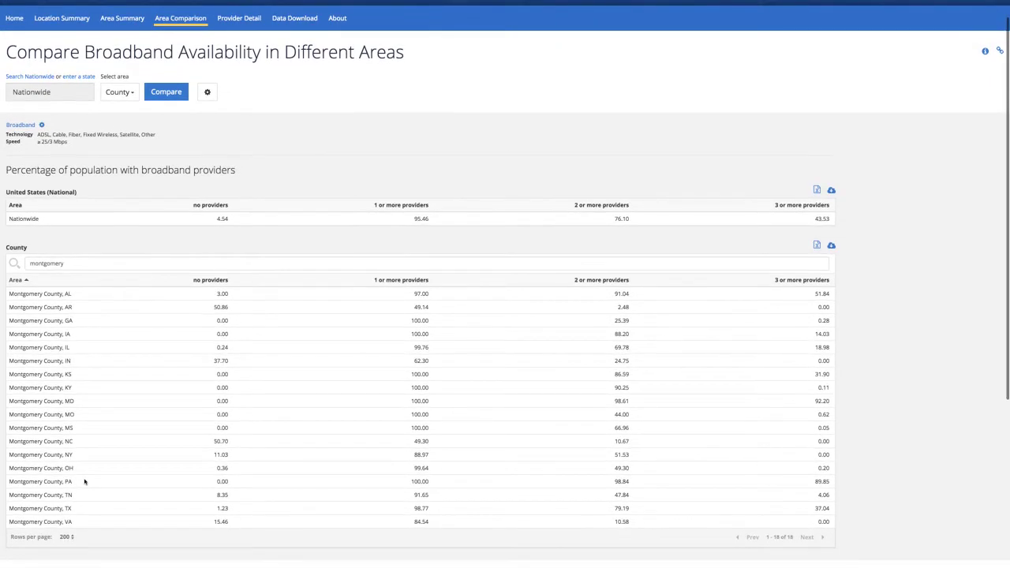
On Provider Detail, enter AT&T Inc. as the first provider.
click(231, 18)
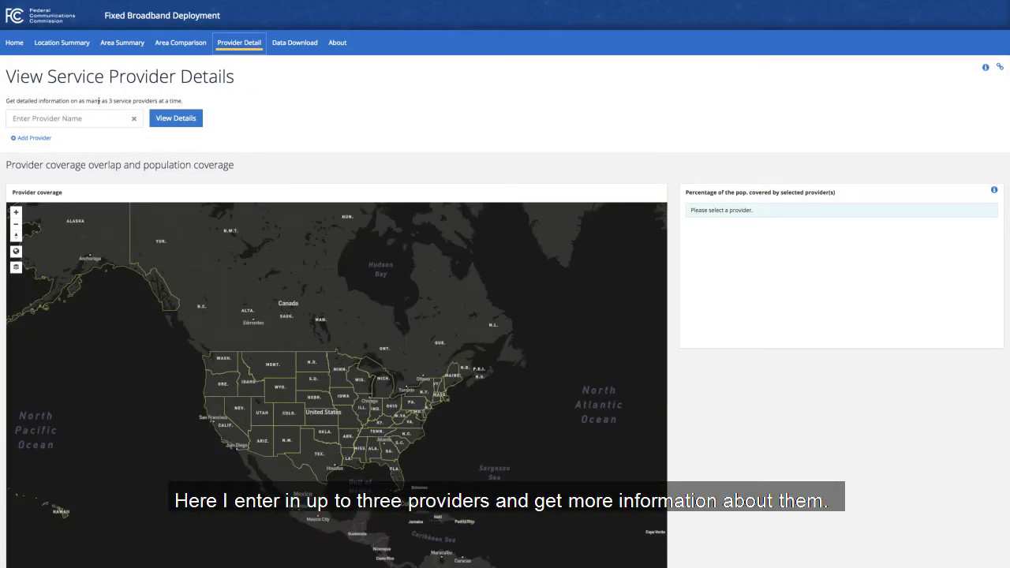
click(61, 119)
text(AT&T)
click(37, 135)
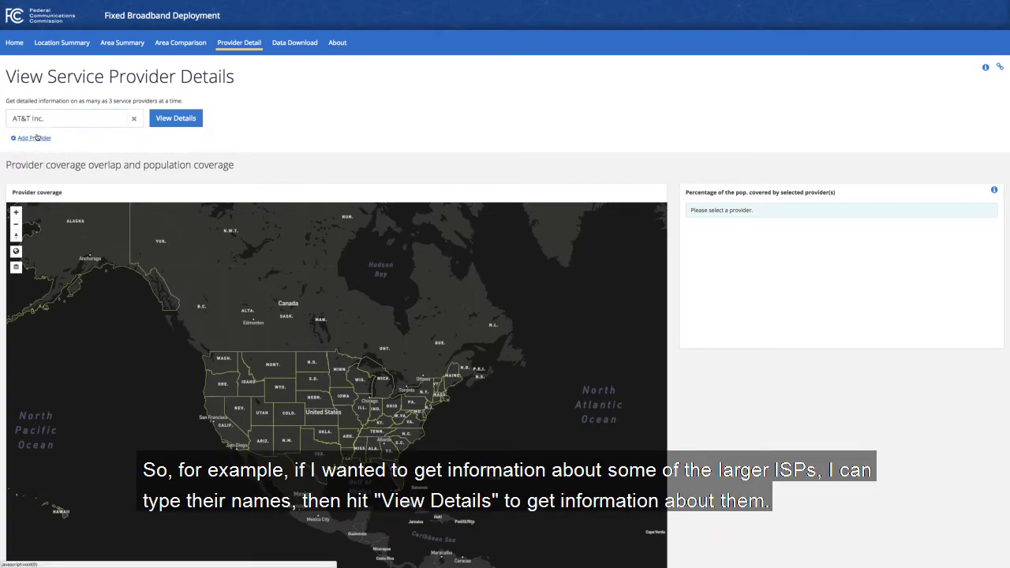
Add Comcast Corporation as the second provider.
click(35, 138)
click(216, 116)
text(Comcast)
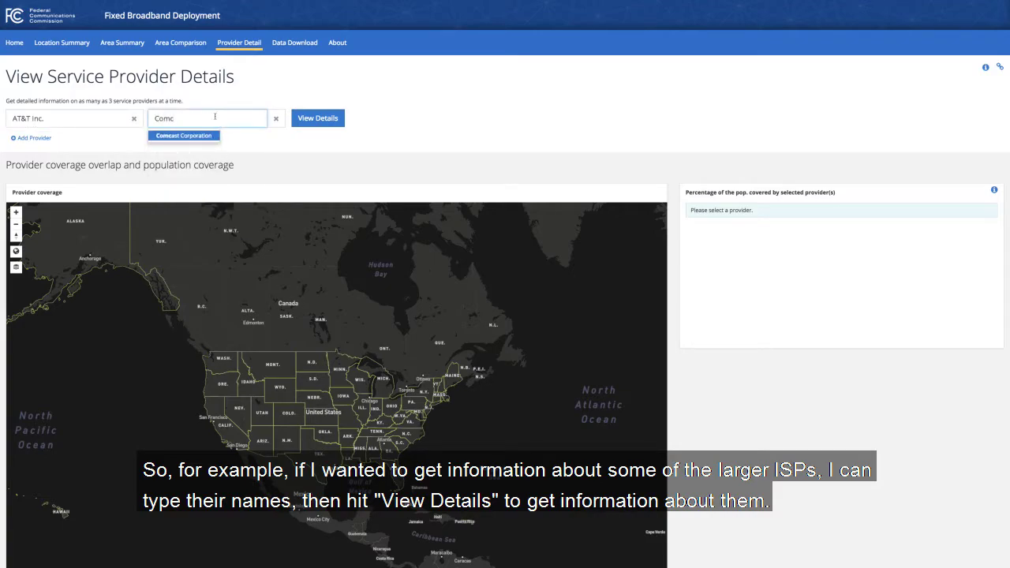
click(194, 140)
Add Verizon Communications Inc. as the third provider and view the coverage details.
click(34, 138)
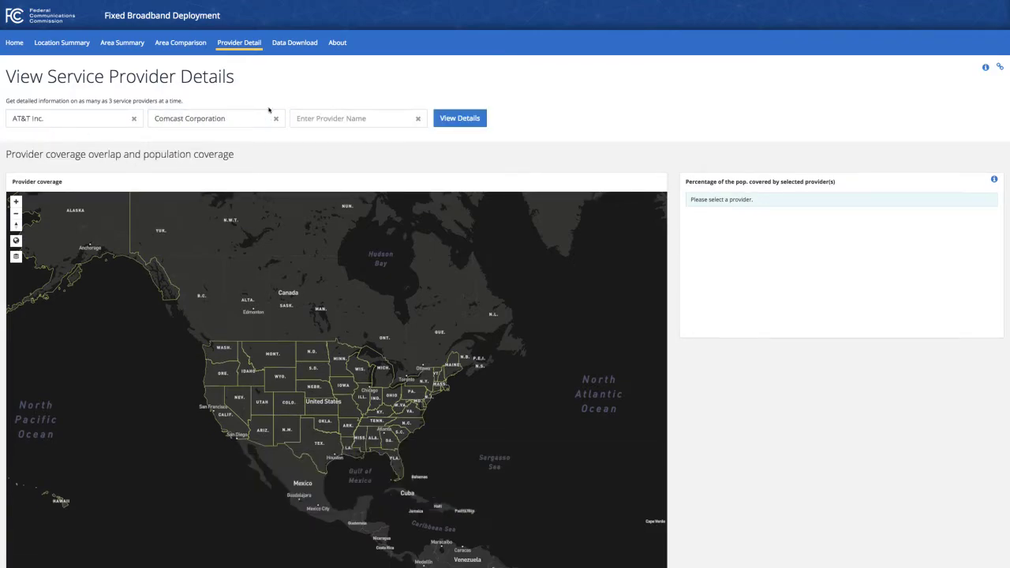
click(331, 118)
text(Verizon)
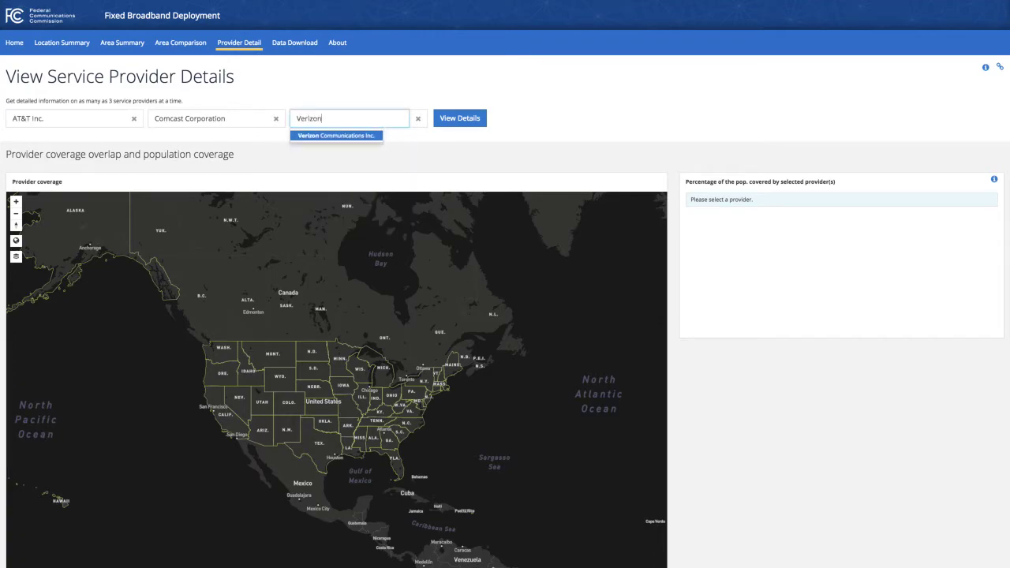
click(360, 136)
click(456, 119)
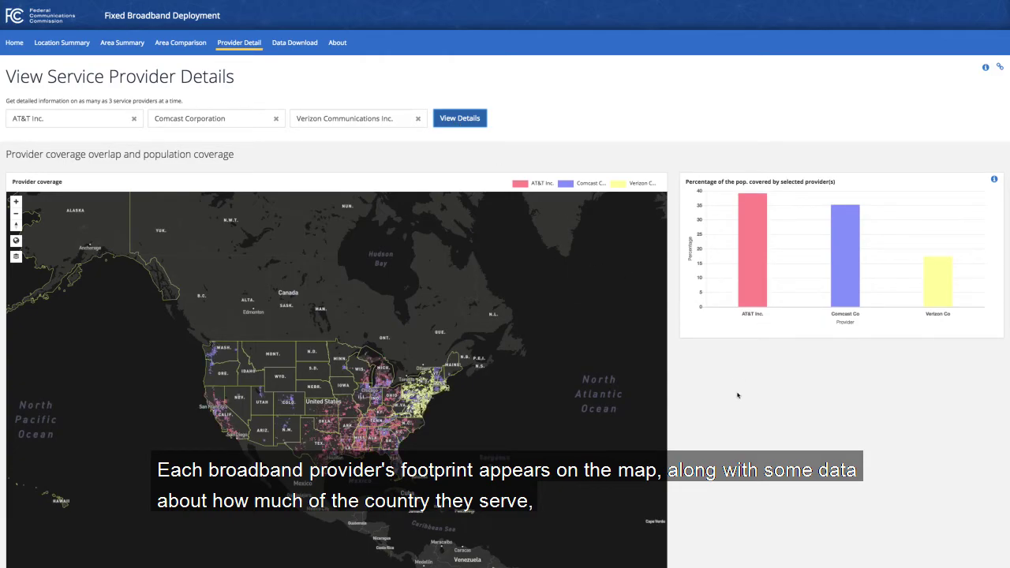
scroll(737, 396, down, 5)
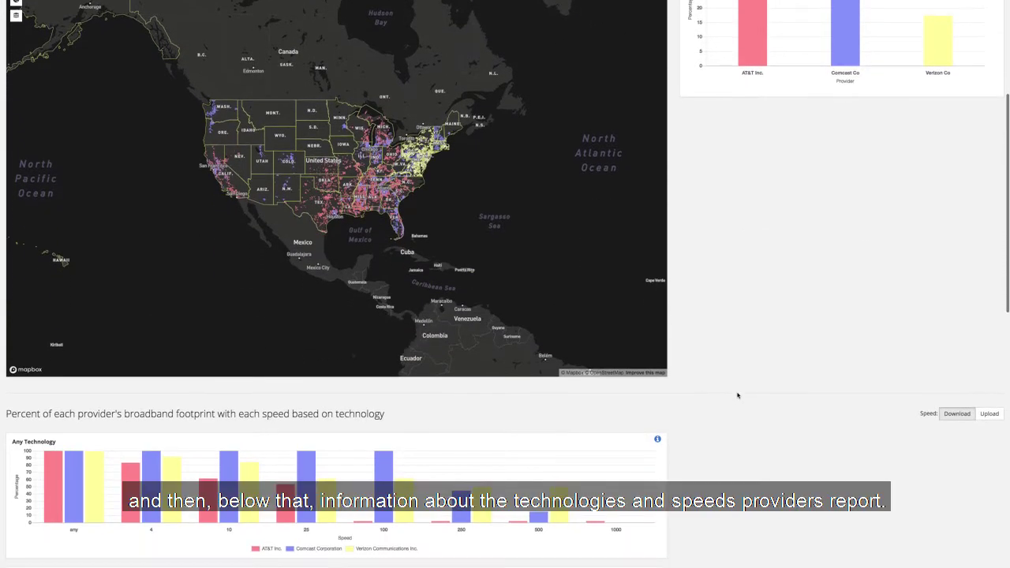
Switch the AT&T, Comcast and Verizon technology speed charts to upload speed.
scroll(738, 395, down, 6)
scroll(738, 396, down, 2)
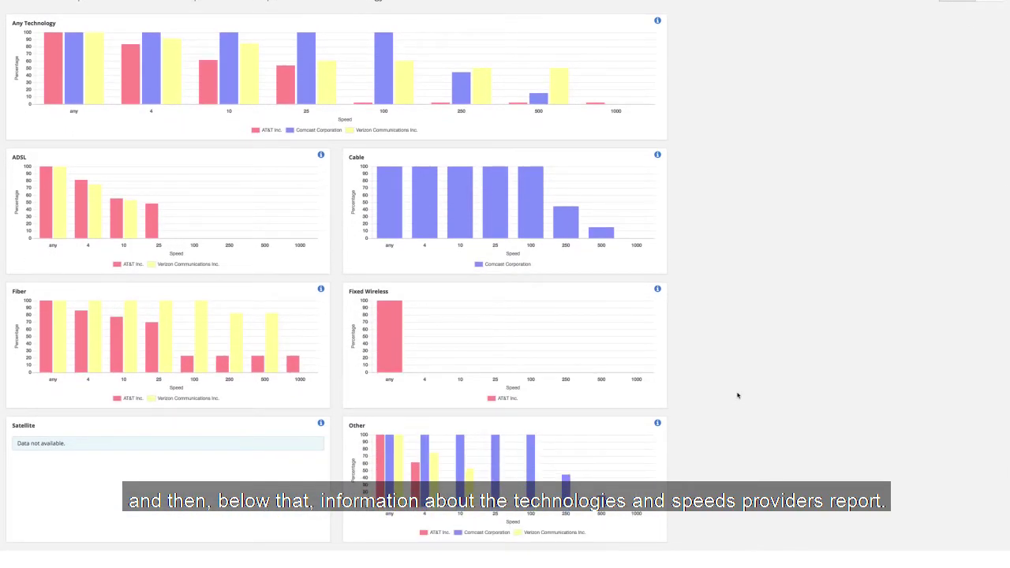
scroll(738, 395, down, 1)
scroll(737, 395, up, 3)
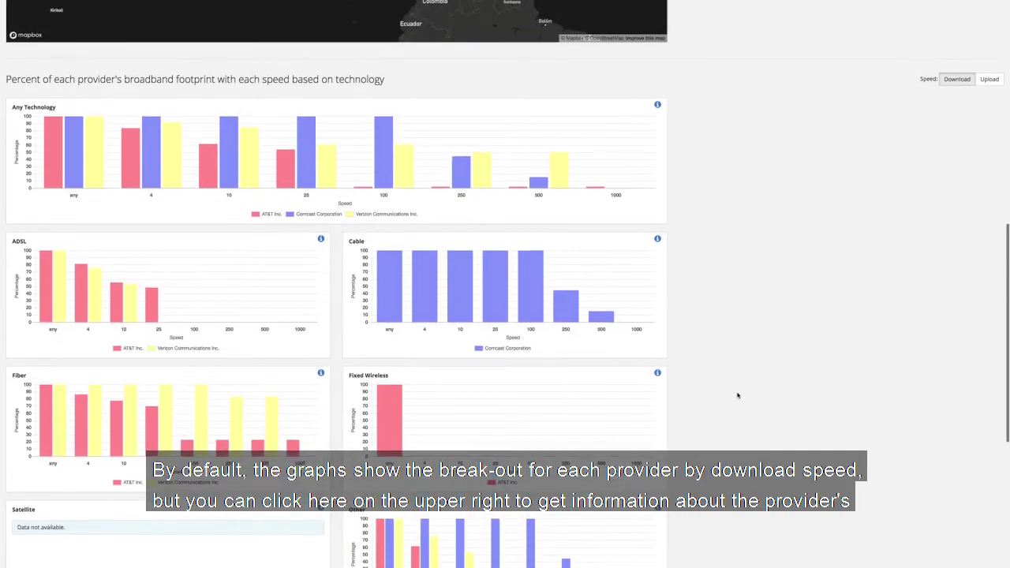
click(988, 81)
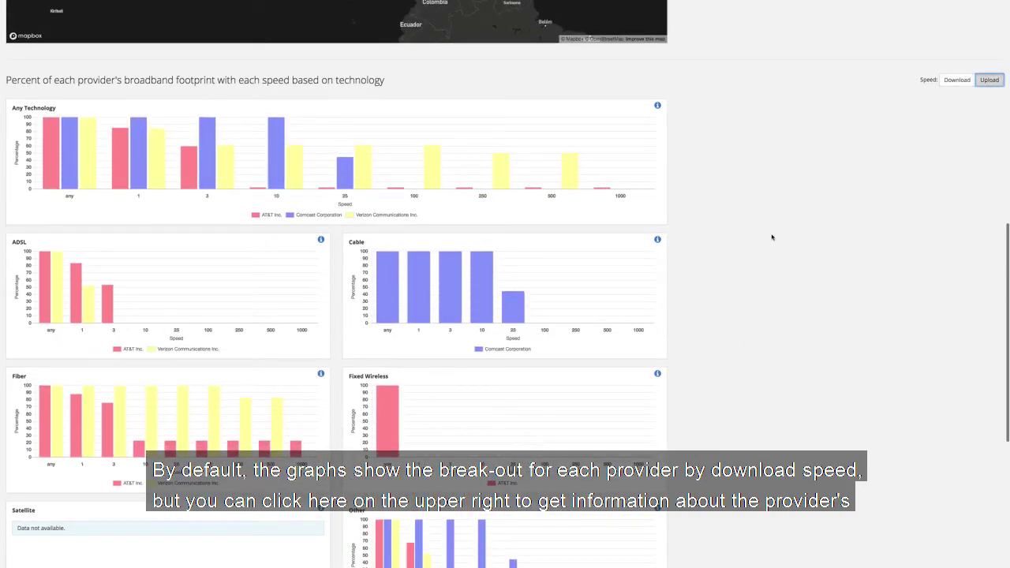
scroll(771, 237, down, 3)
scroll(772, 237, up, 3)
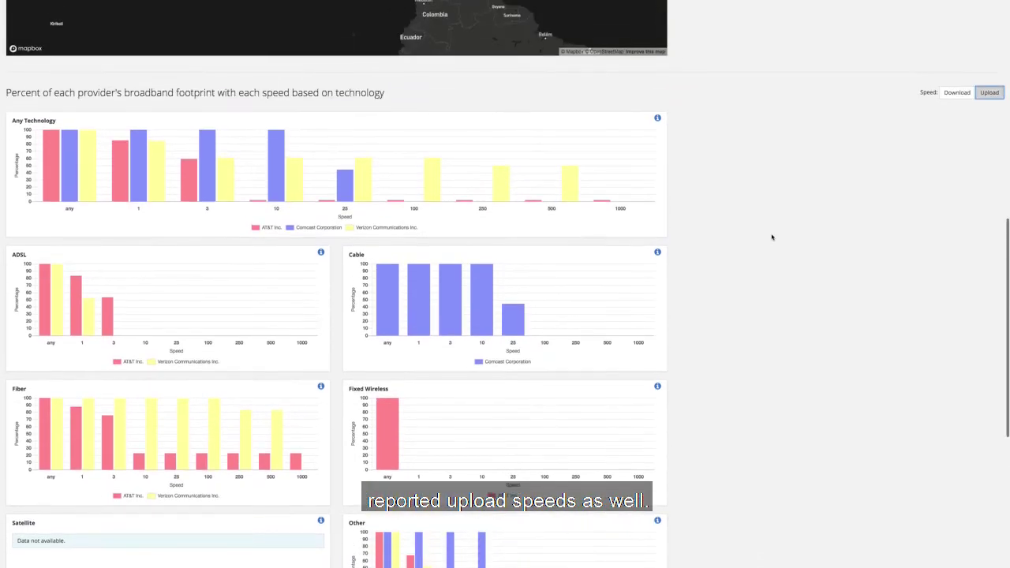